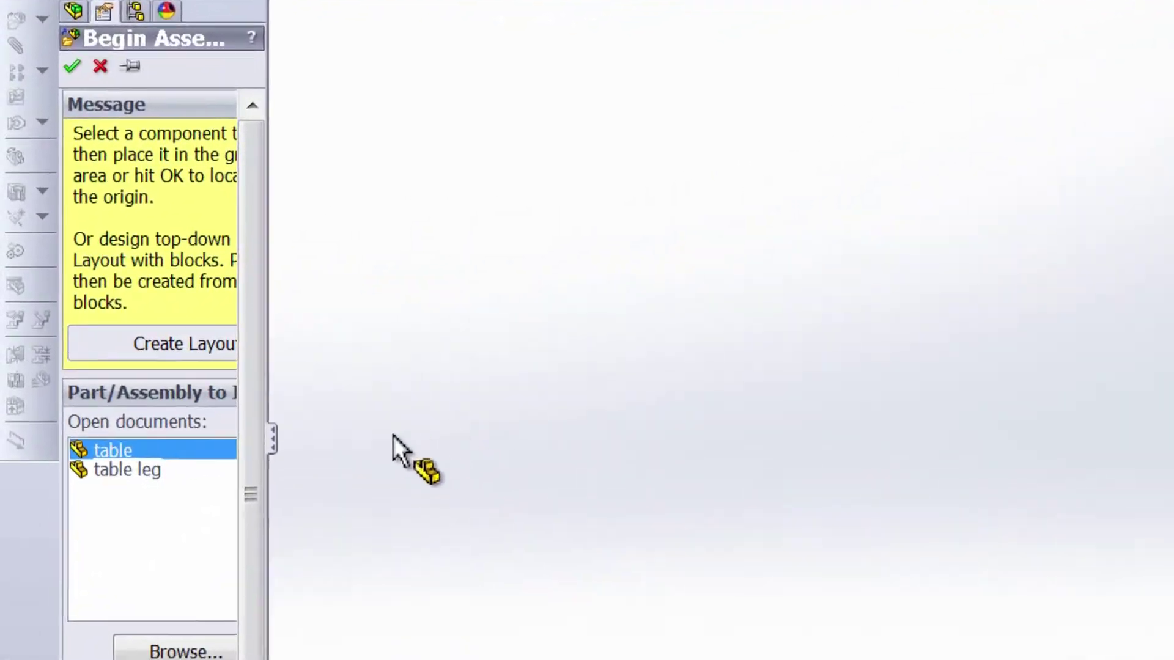
# Place the round table top part as the first assembly component.
pyautogui.click(113, 473)
pyautogui.click(104, 441)
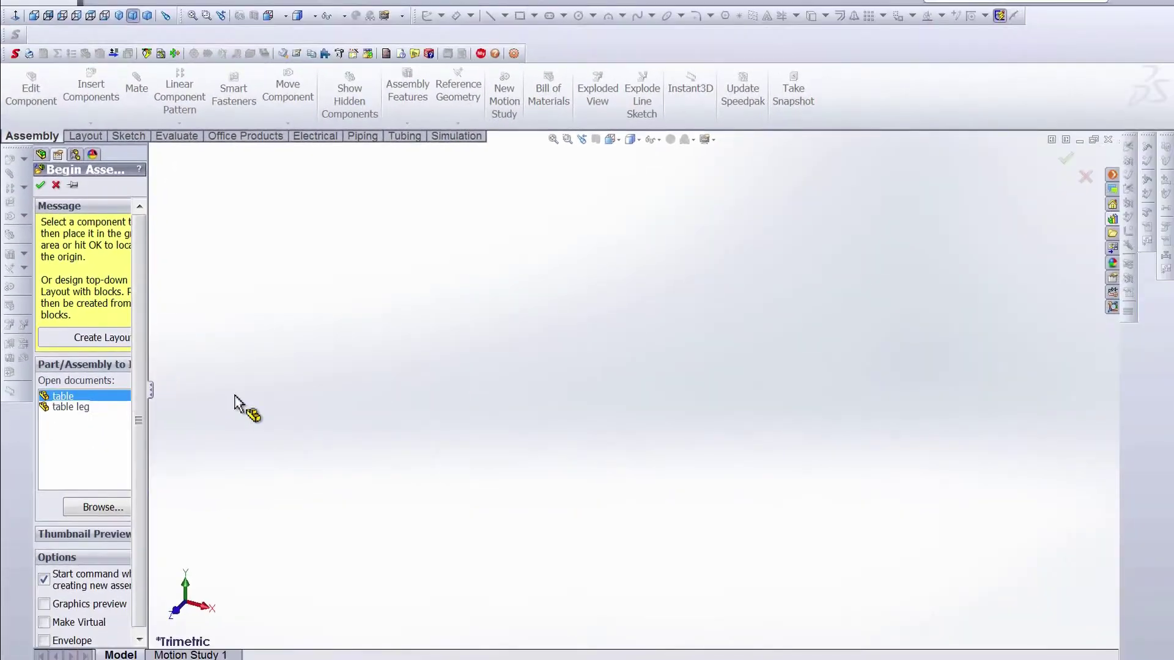
pyautogui.click(585, 388)
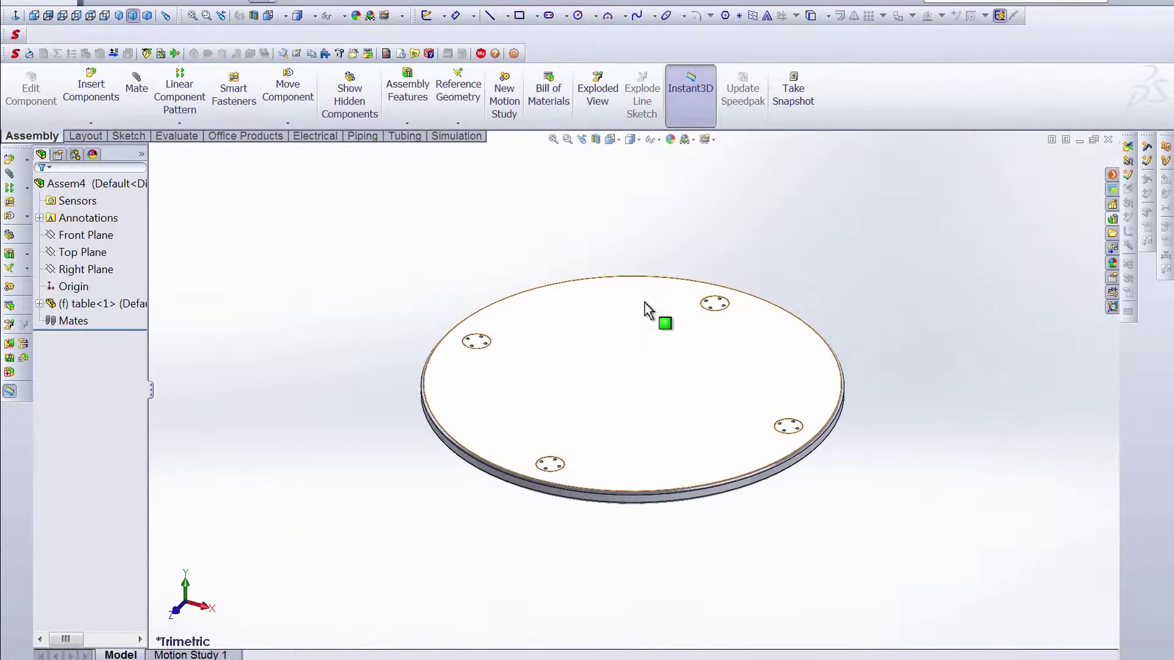
# Insert a table leg component beside the table top.
pyautogui.click(87, 116)
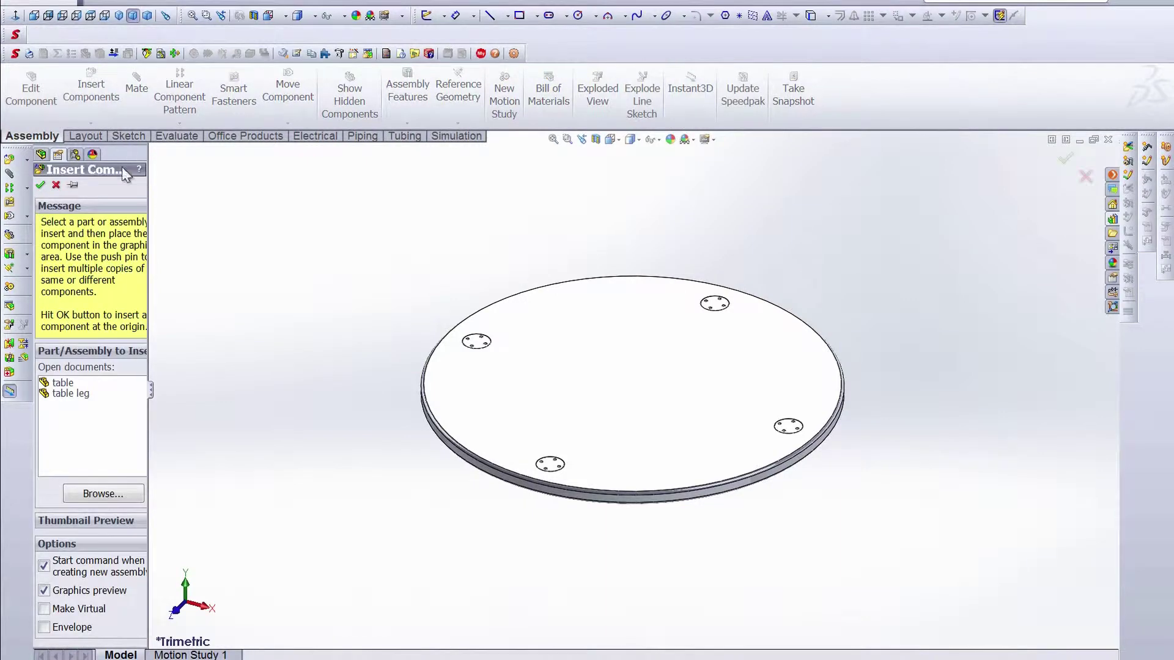
pyautogui.click(69, 394)
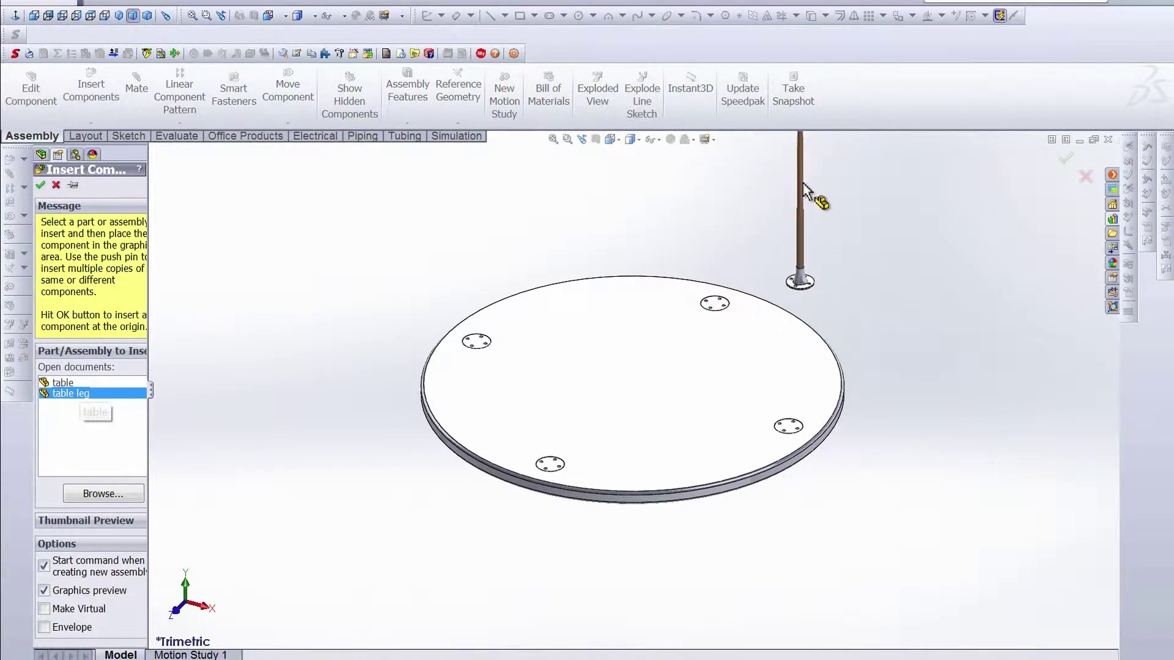
pyautogui.click(795, 188)
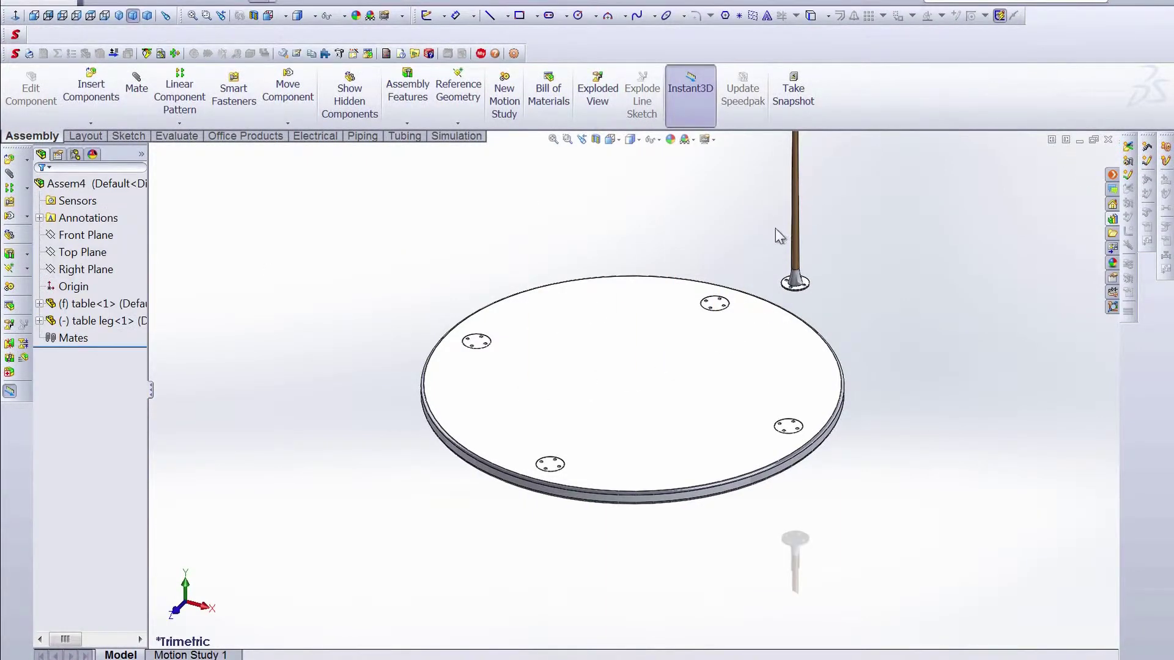
pyautogui.scroll(-5, 774, 233)
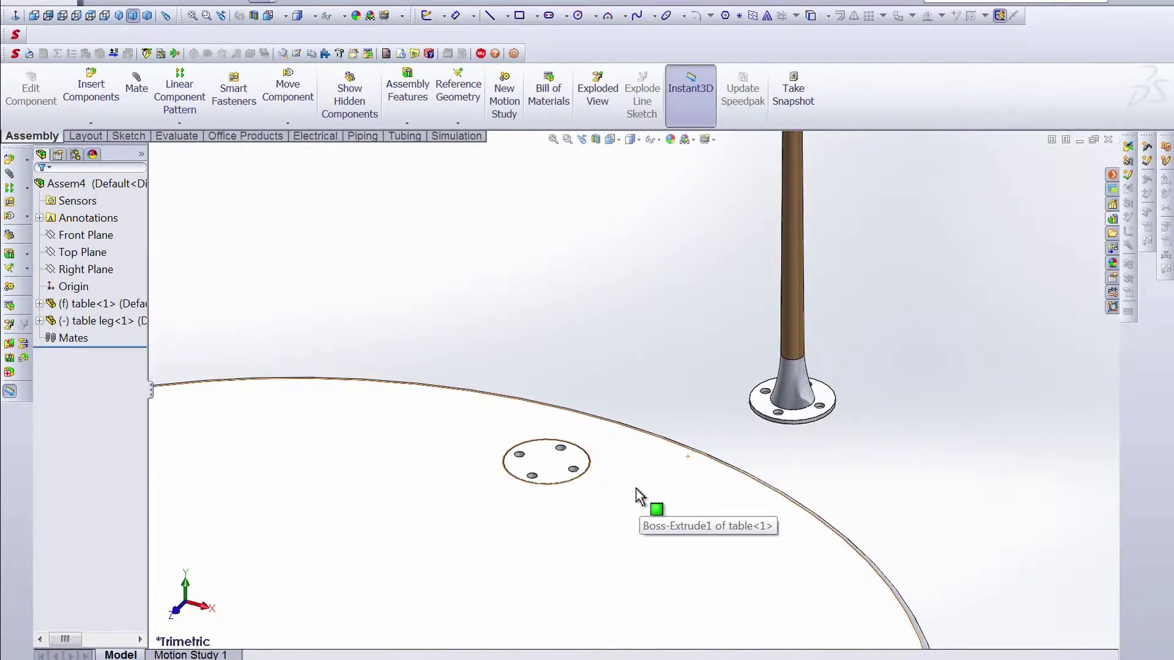
pyautogui.scroll(-3, 641, 483)
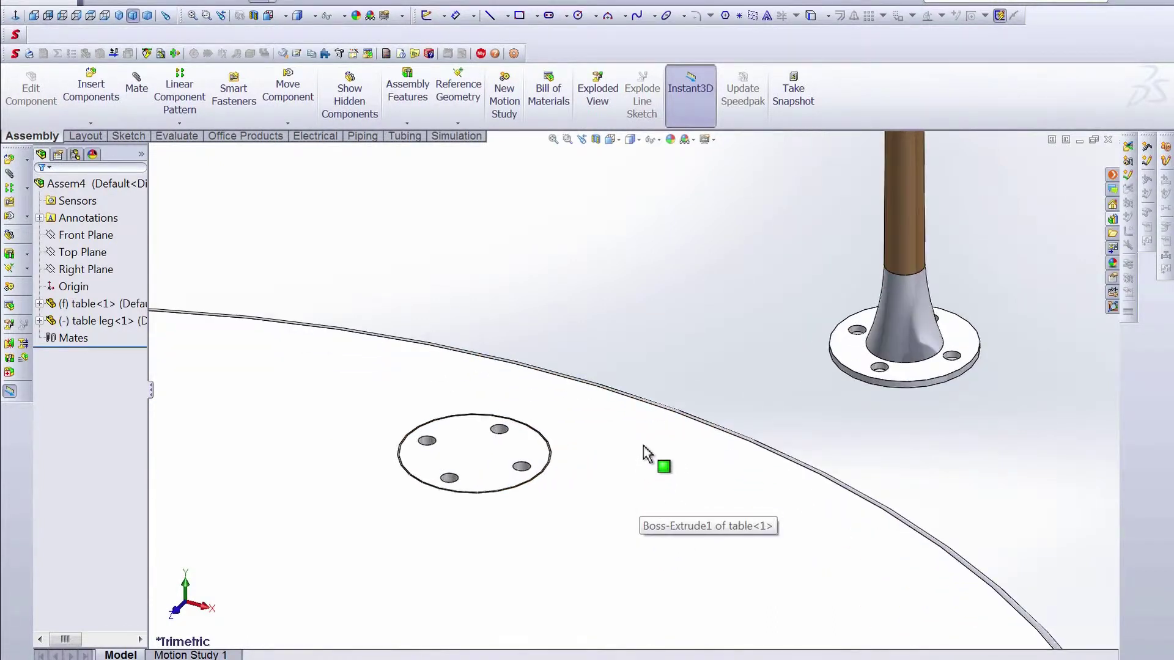
pyautogui.click(137, 85)
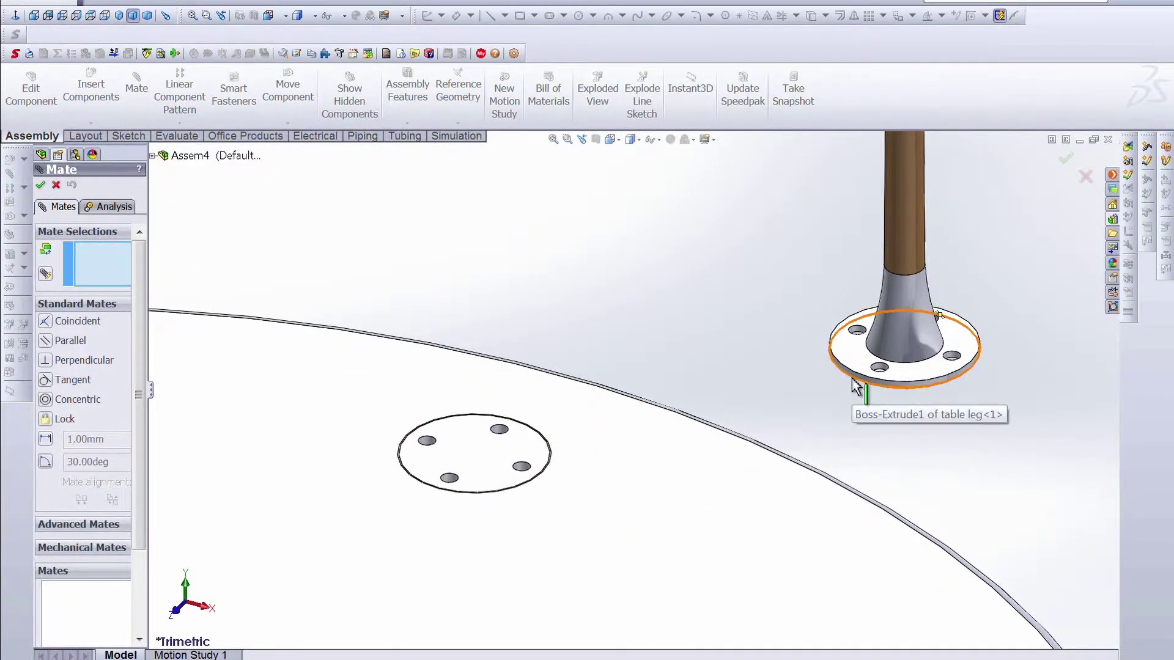
# Mate the leg flange's bottom edge coincident with one of the table's hole circles.
pyautogui.click(854, 387)
pyautogui.scroll(-4, 394, 463)
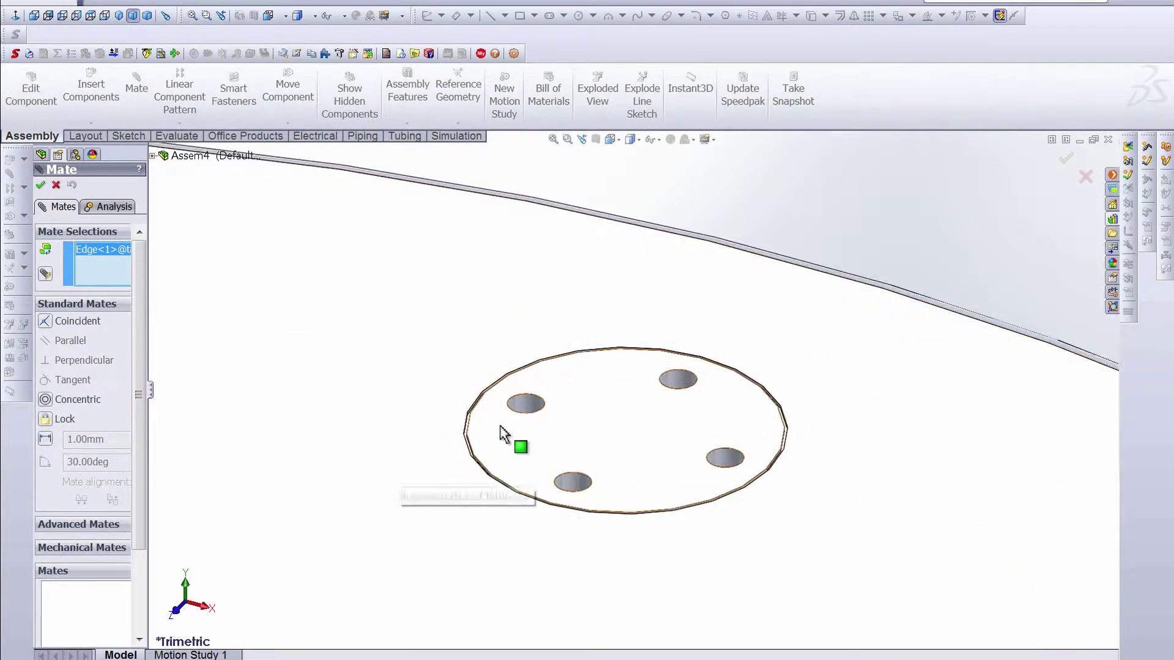
pyautogui.click(467, 439)
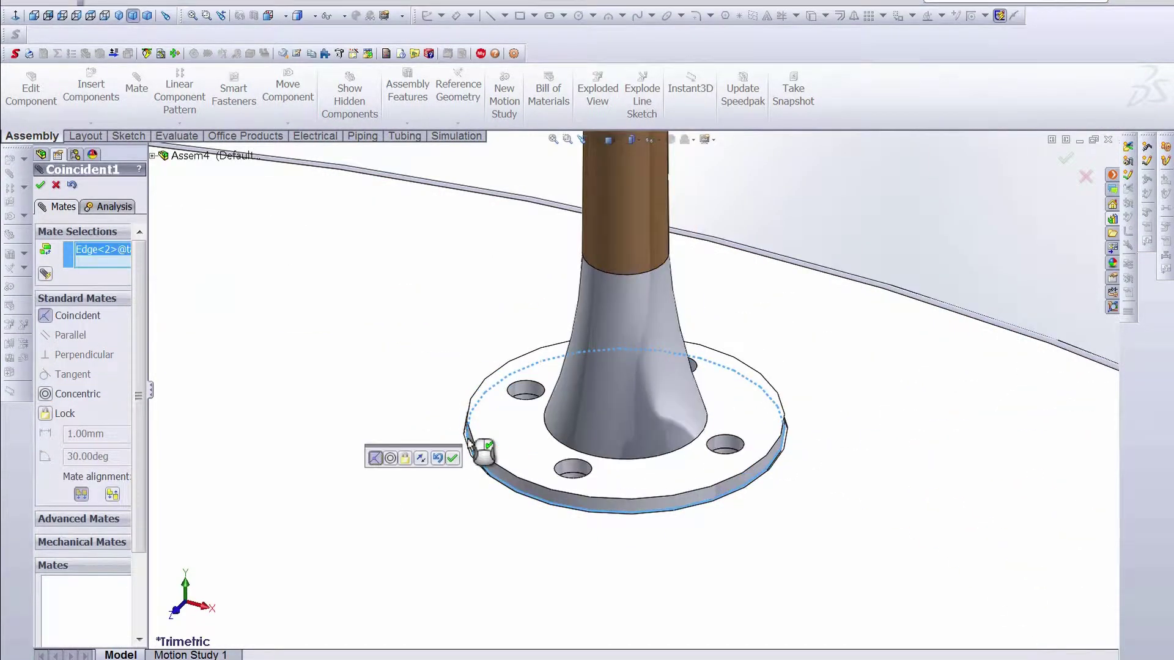
pyautogui.click(452, 458)
pyautogui.scroll(5, 449, 468)
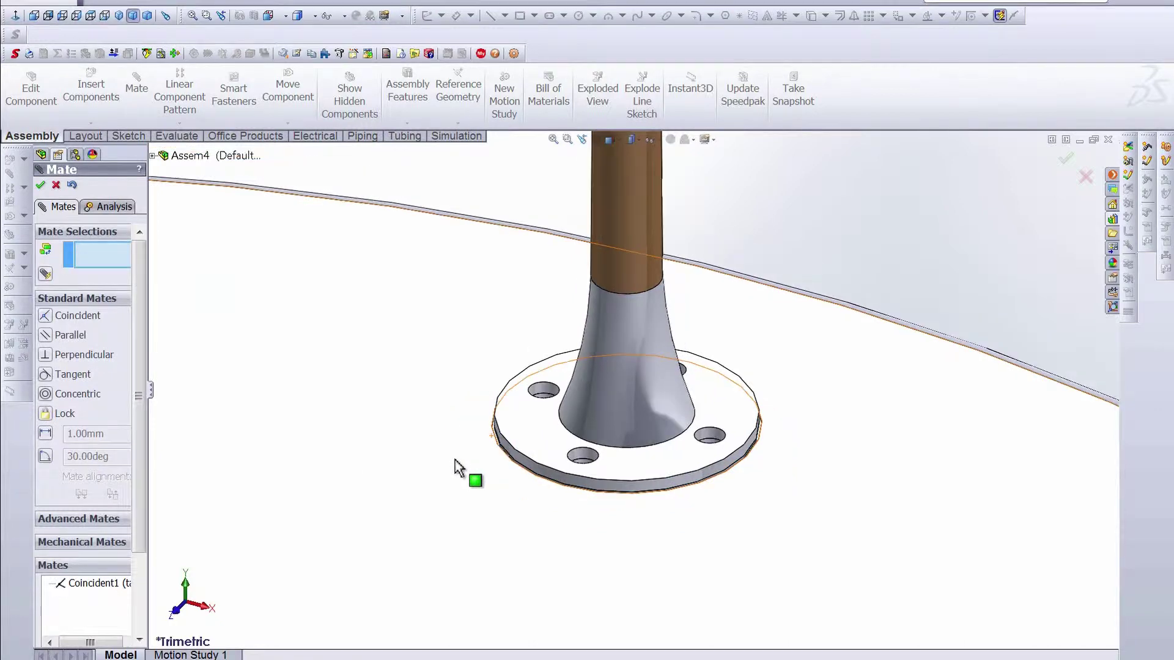
pyautogui.scroll(5, 451, 470)
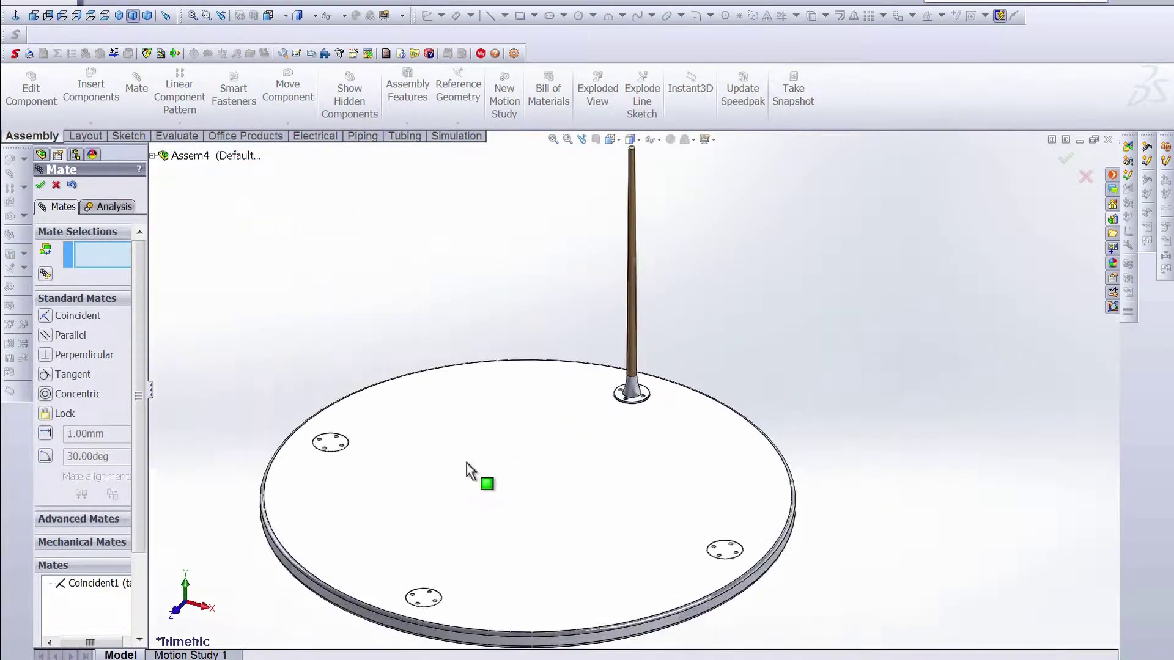
# Add a concentric mate between matching screw holes on leg flange and table, then close Mate.
pyautogui.click(152, 157)
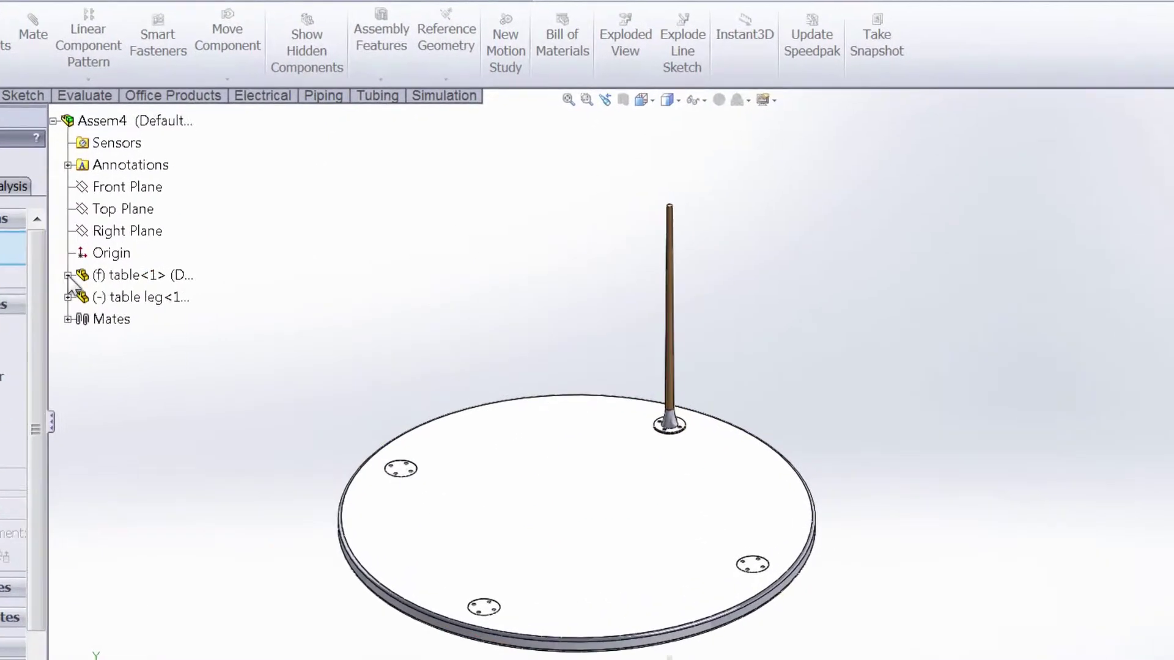
pyautogui.click(69, 275)
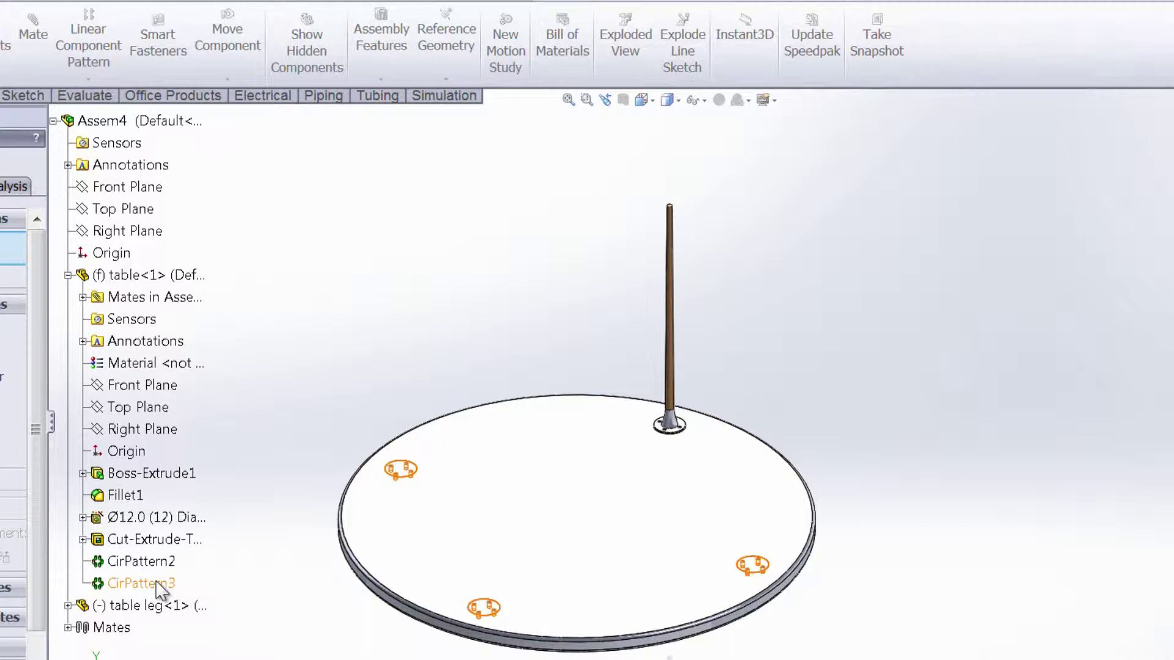
pyautogui.scroll(-5, 695, 471)
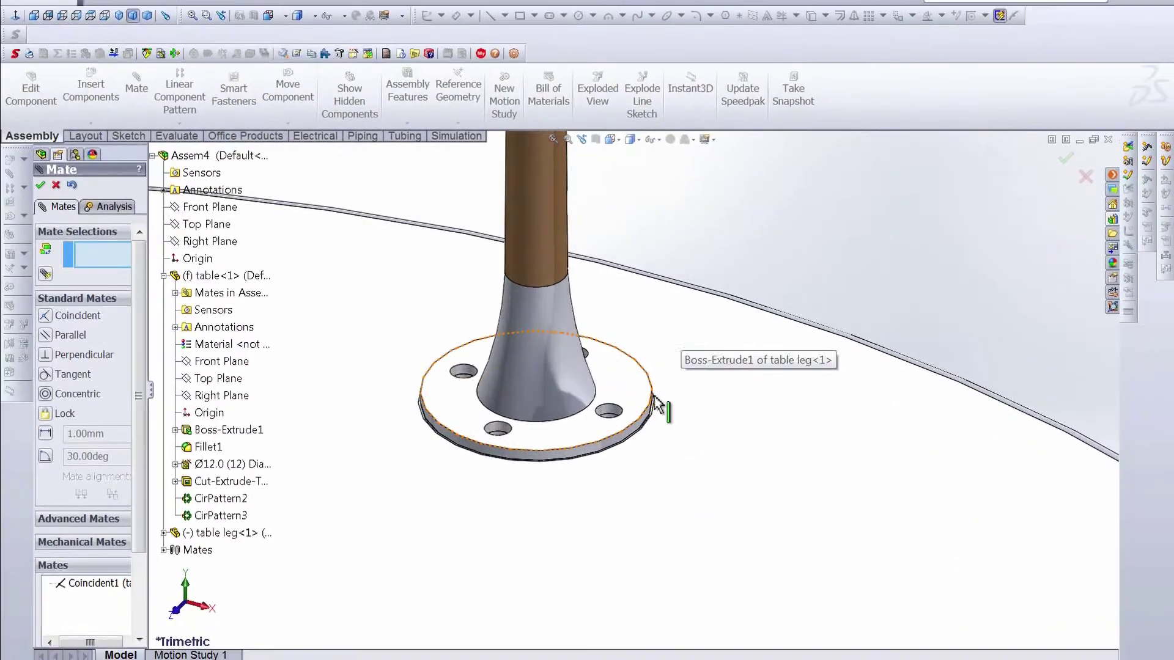
pyautogui.scroll(-3, 519, 405)
pyautogui.scroll(-2, 525, 416)
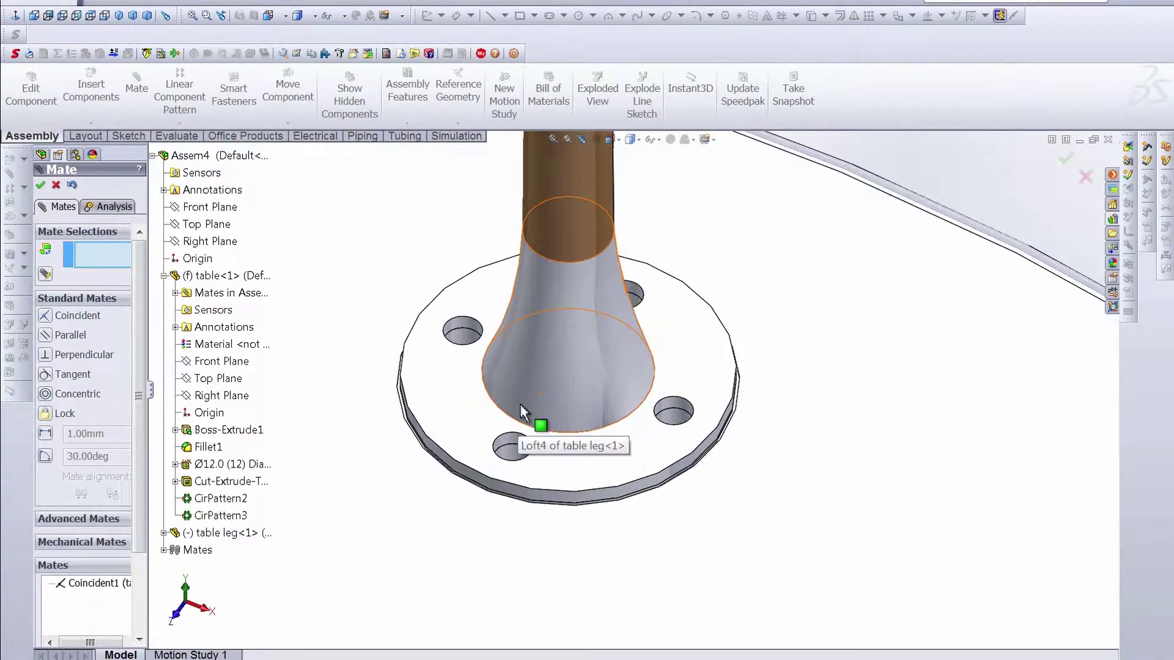
pyautogui.click(516, 454)
pyautogui.click(516, 454)
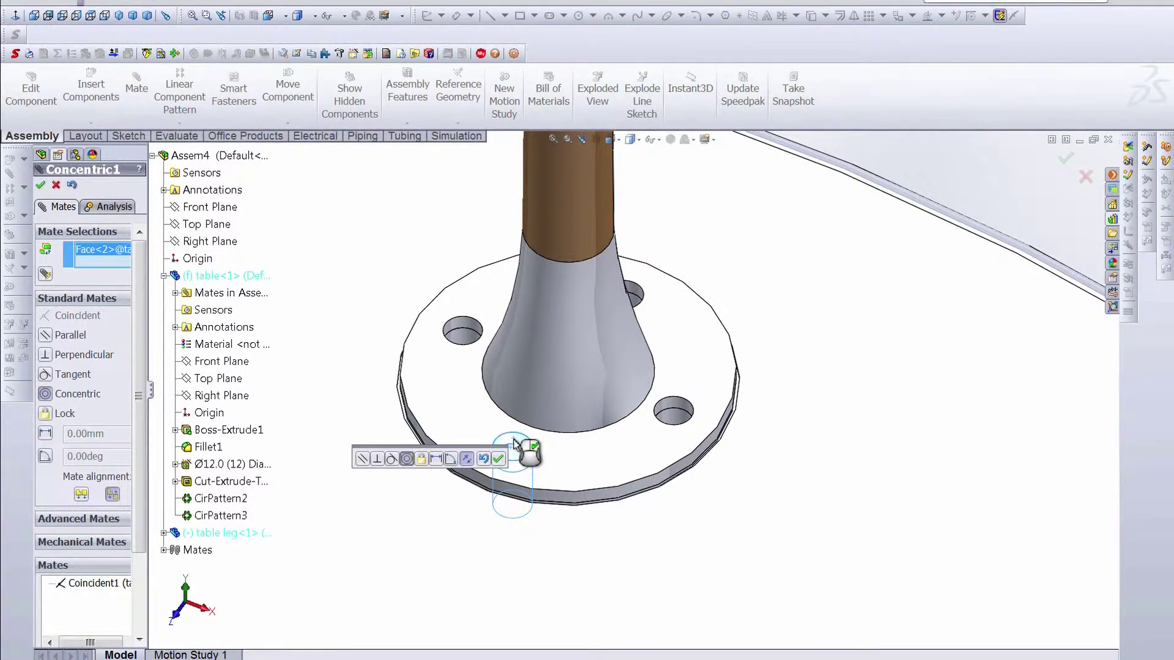
pyautogui.click(41, 186)
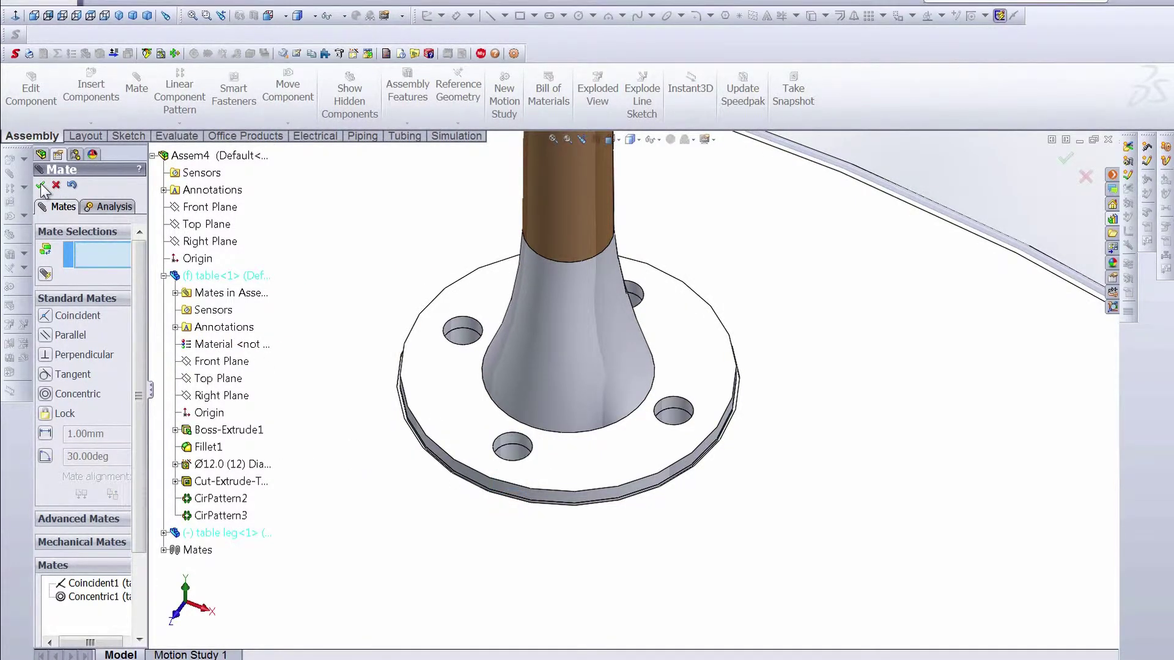
pyautogui.click(41, 185)
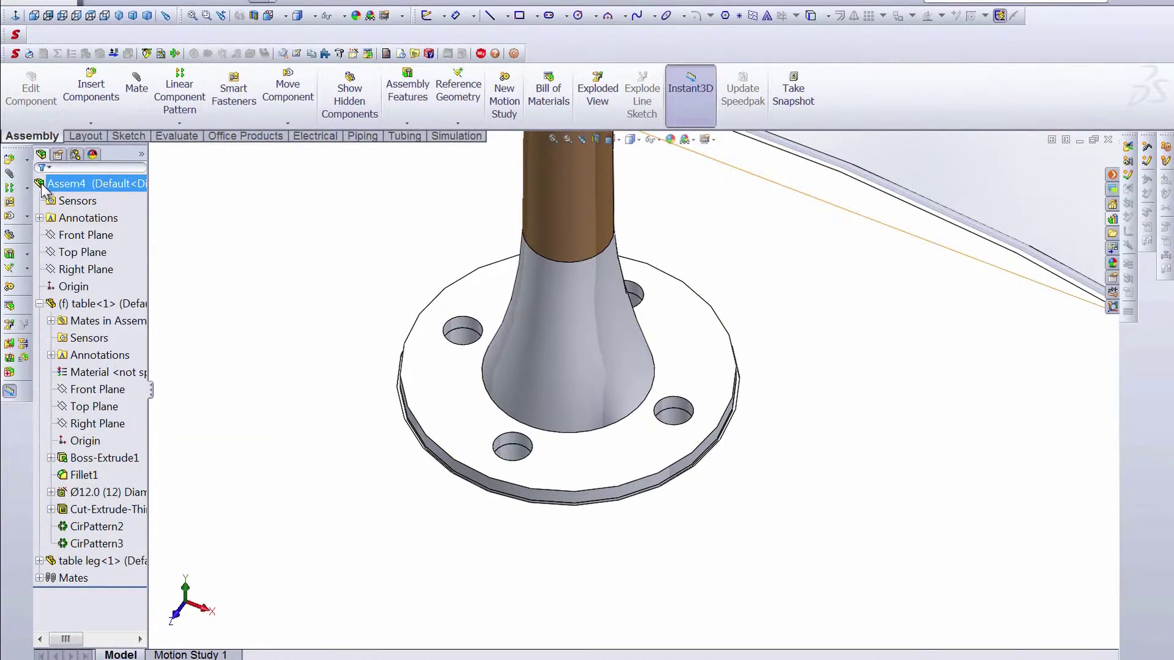
# Drag a socket button head cap screw from the Toolbox fastener library into the assembly.
pyautogui.click(111, 529)
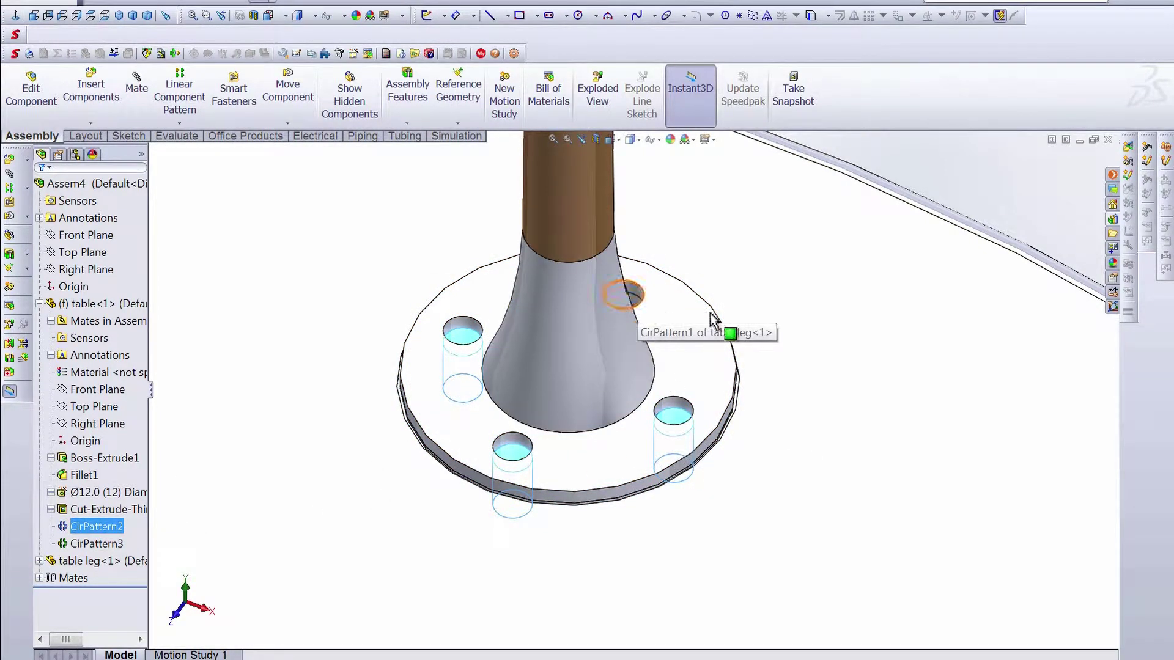
pyautogui.click(1109, 218)
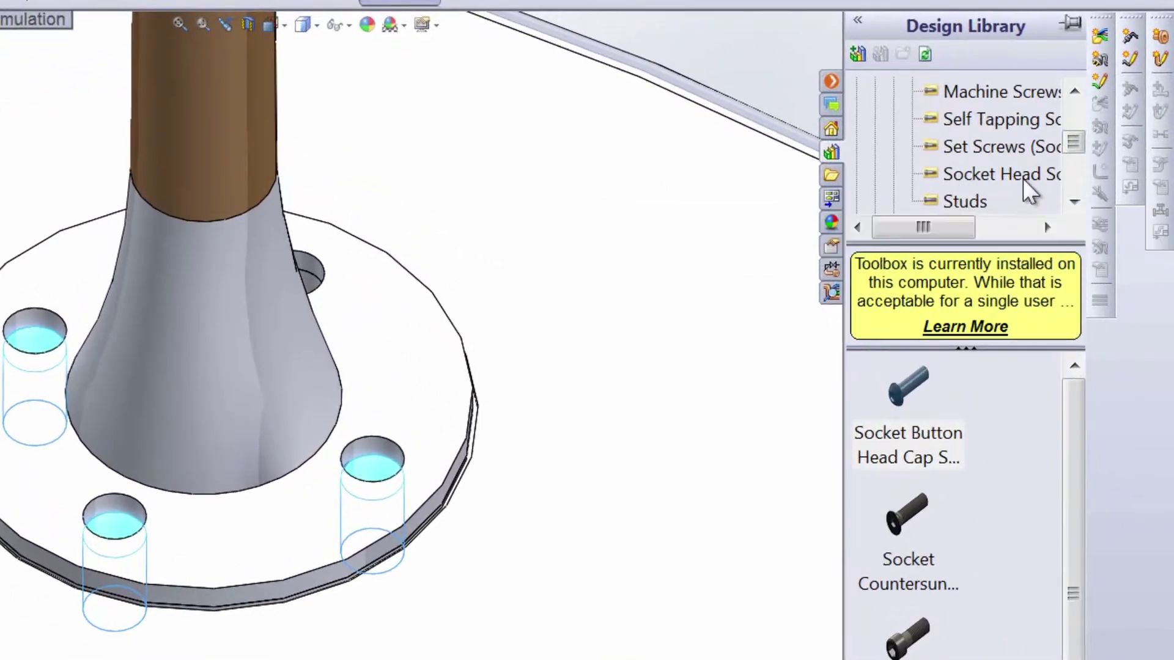
pyautogui.moveTo(917, 376)
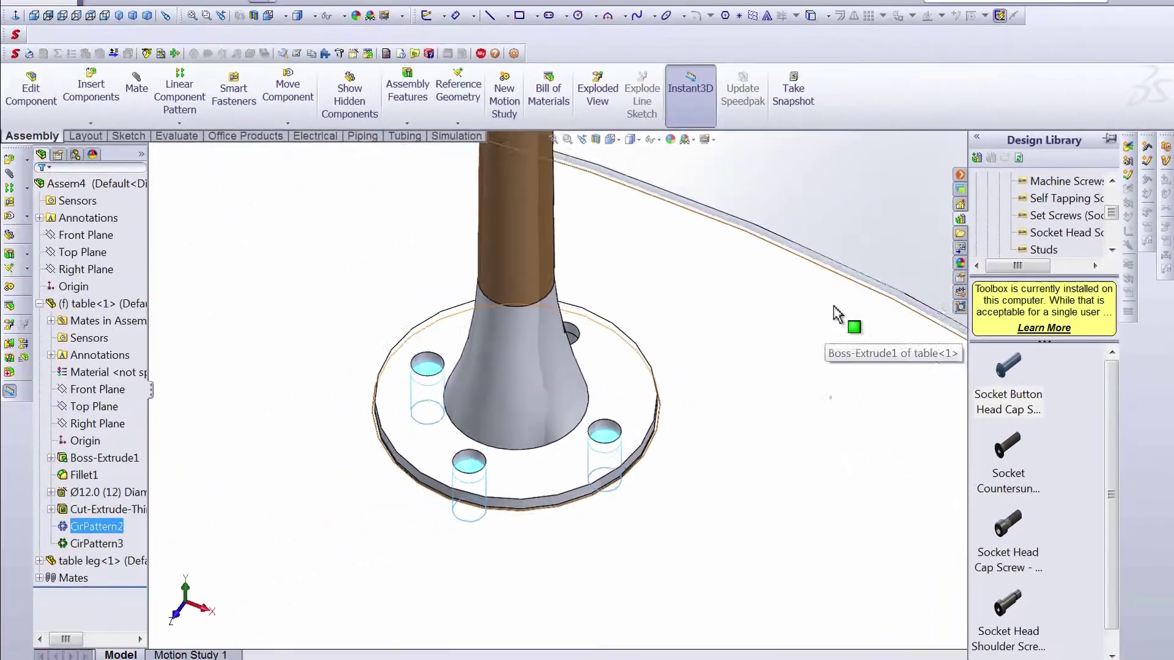
pyautogui.moveTo(1007, 365); pyautogui.dragTo(718, 241)
# Configure the screw as M12, length 20, Cosmetic thread display, and place it.
pyautogui.click(87, 379)
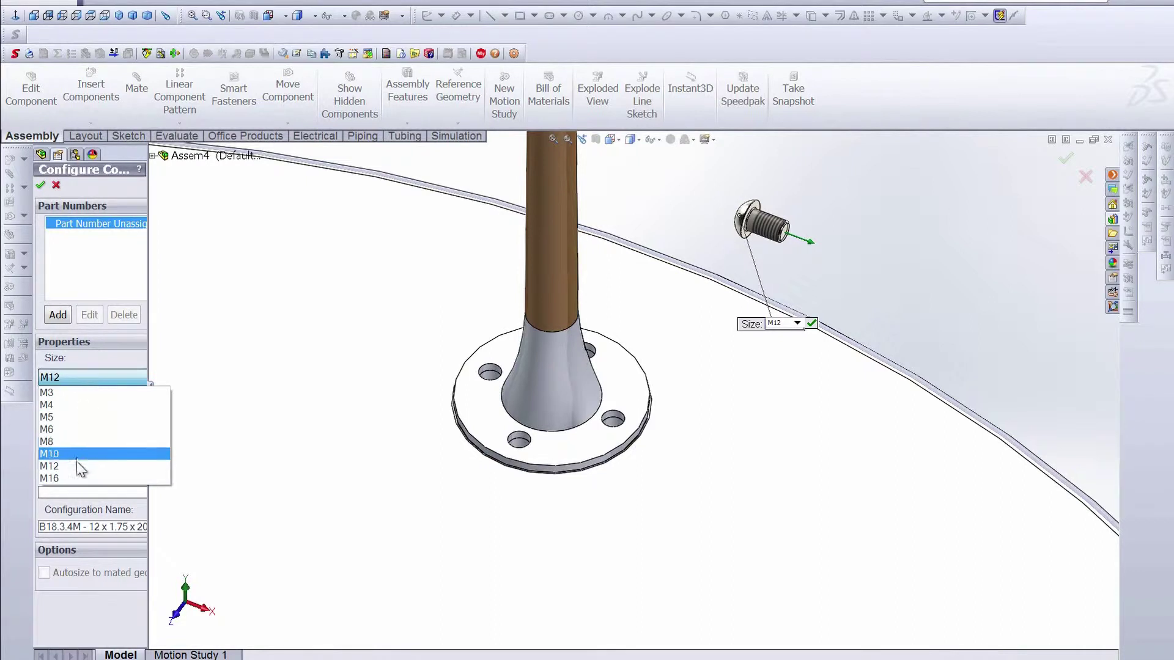
pyautogui.click(81, 464)
pyautogui.click(67, 420)
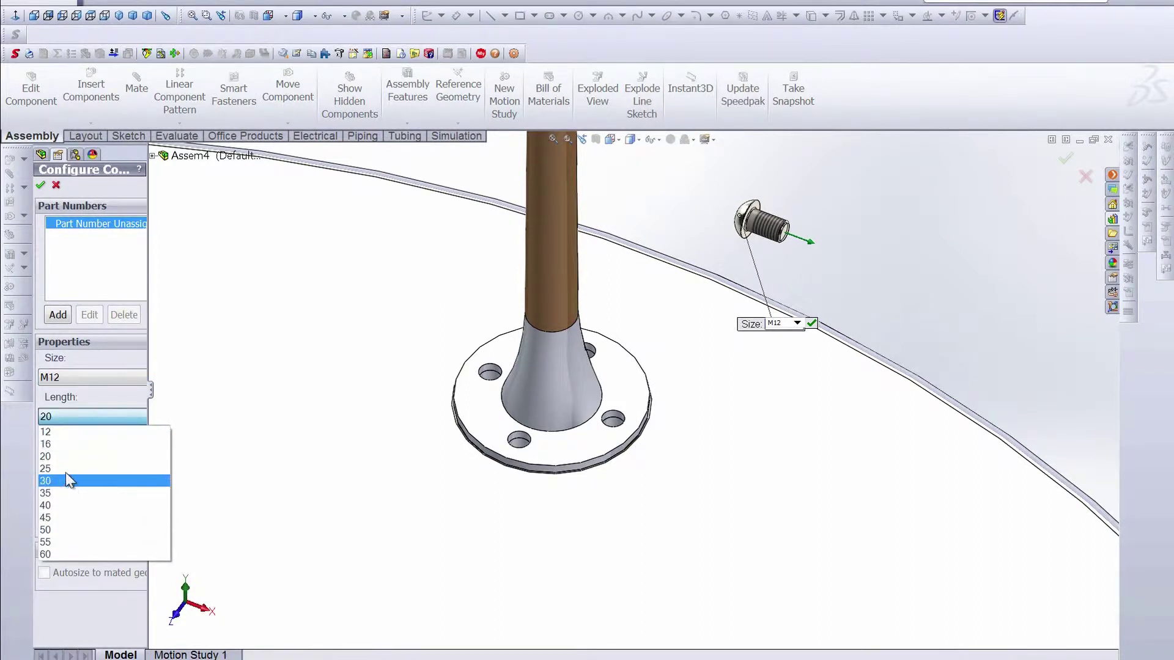
pyautogui.click(67, 456)
pyautogui.click(67, 456)
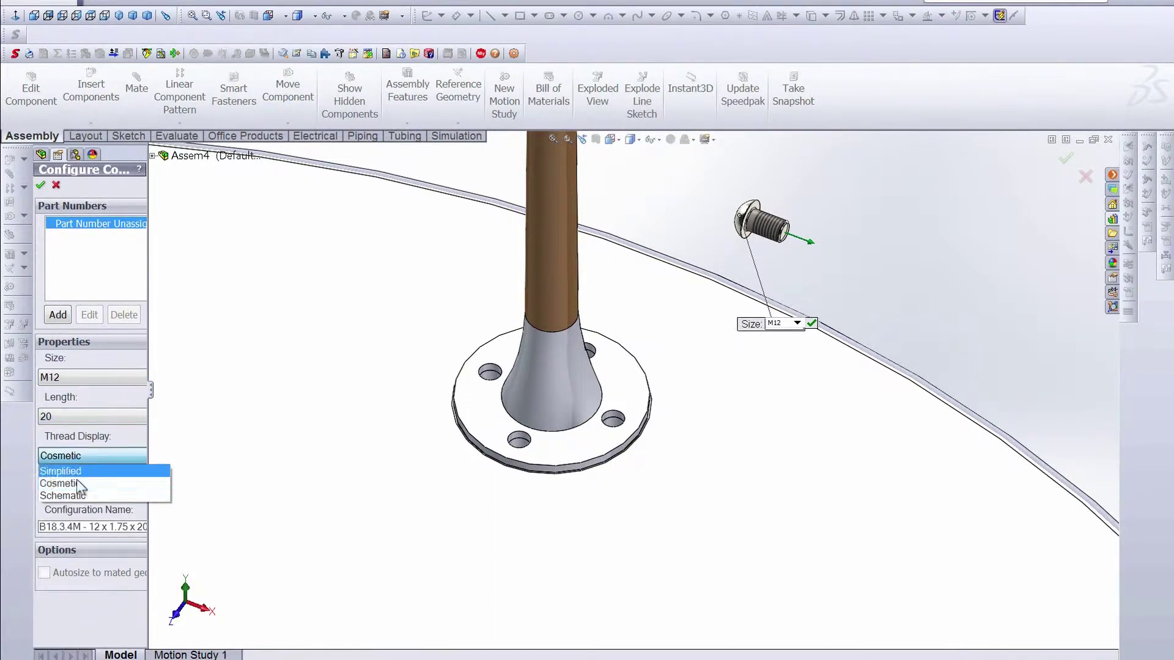
pyautogui.click(77, 483)
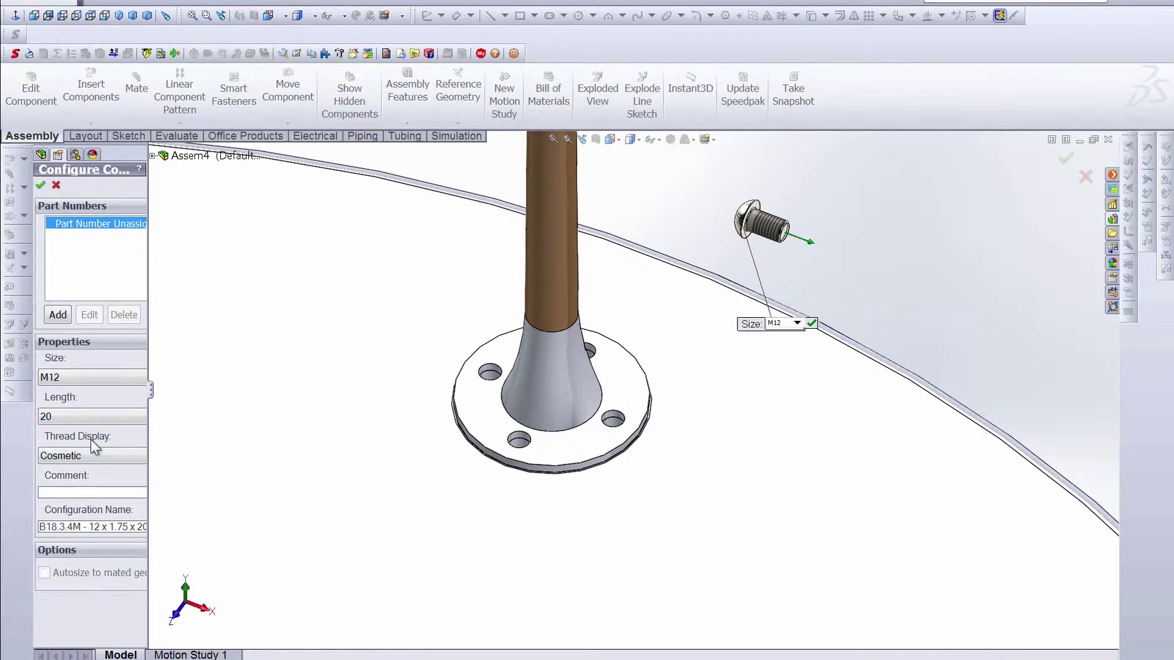
pyautogui.click(41, 186)
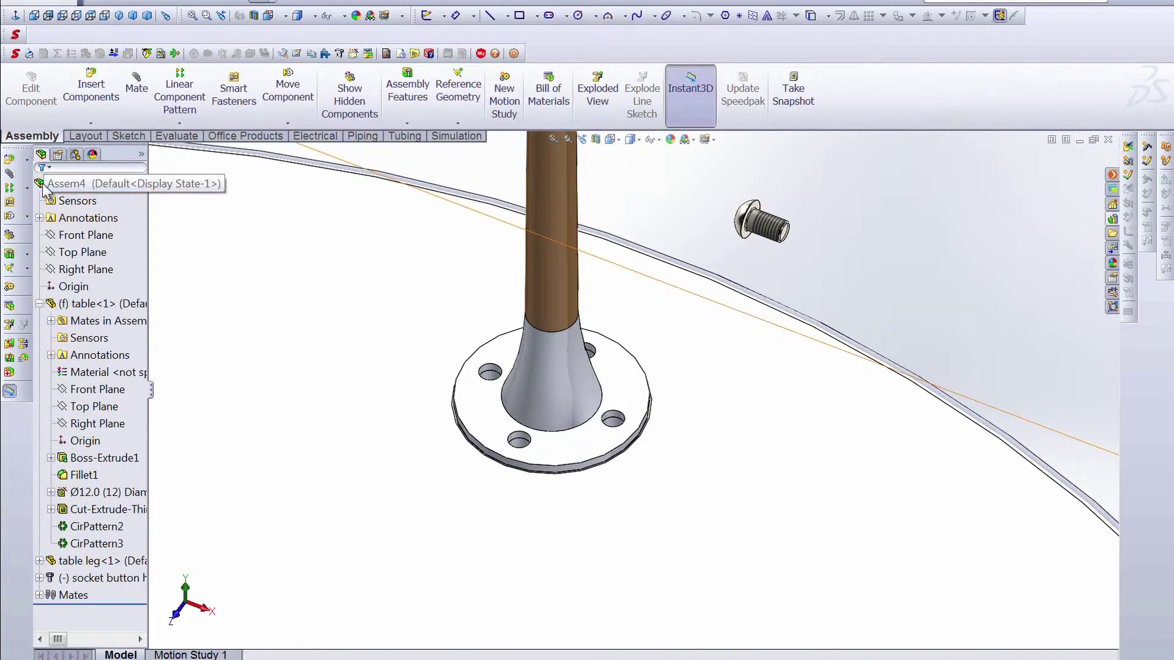
pyautogui.click(697, 332)
# Drop the screw into a mounting hole on the leg's foot so SmartMates seat it.
pyautogui.moveTo(761, 223); pyautogui.dragTo(645, 282)
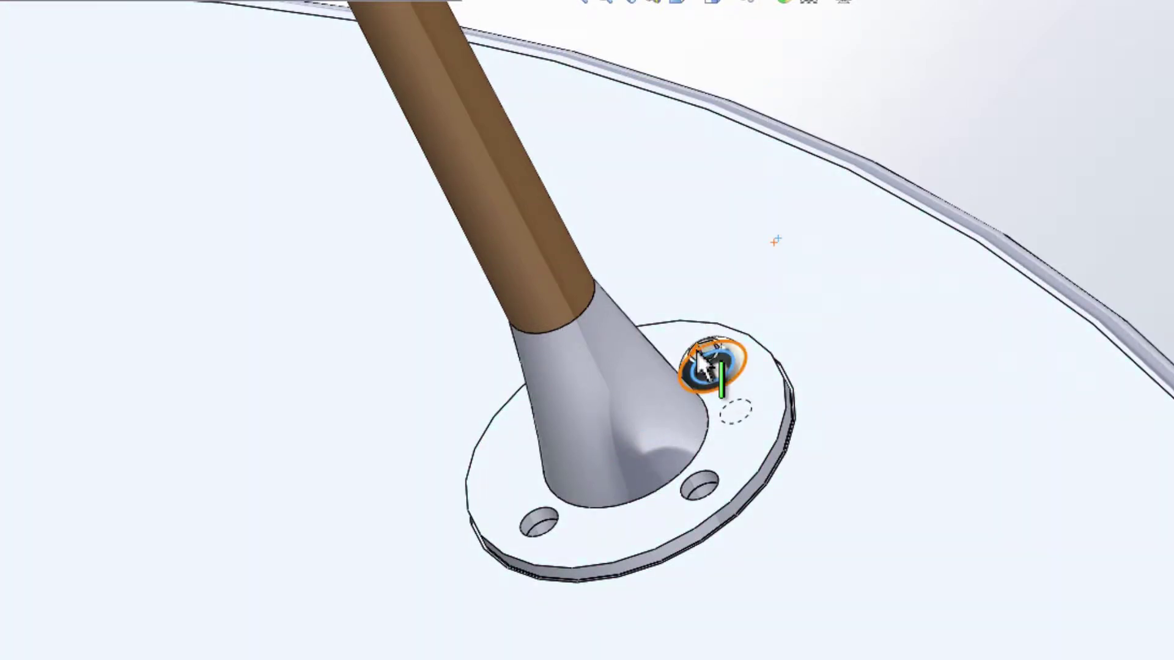
pyautogui.click(821, 318)
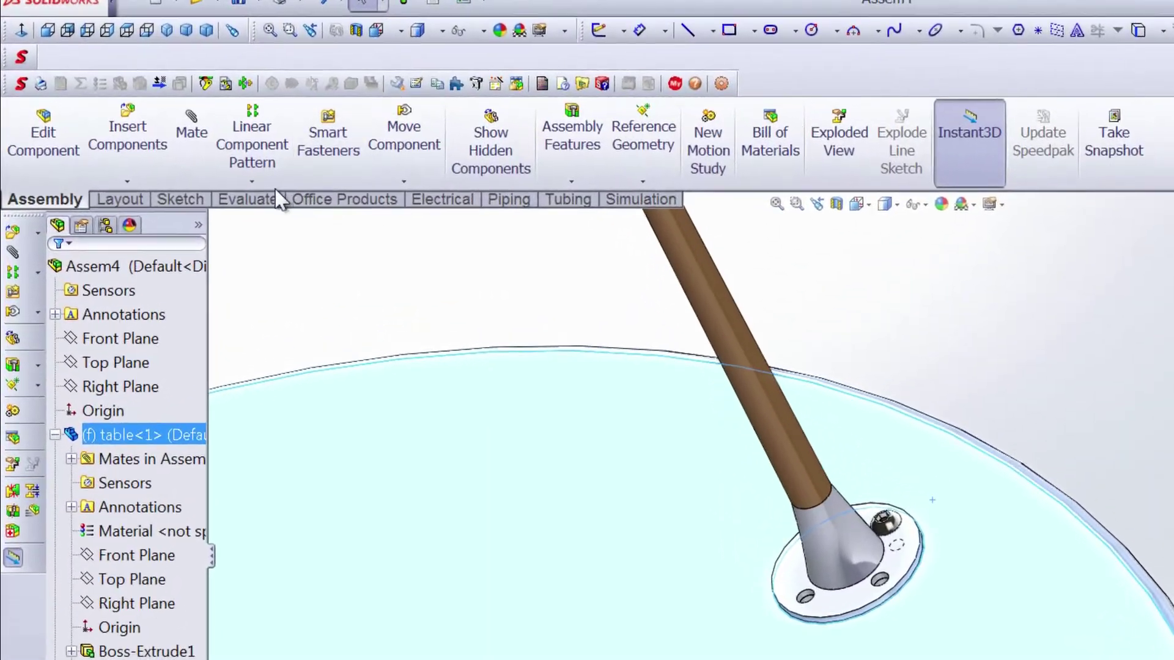
# Create a Feature Driven Component Pattern of the button-head screw driven by the table's CirPattern2.
pyautogui.click(180, 124)
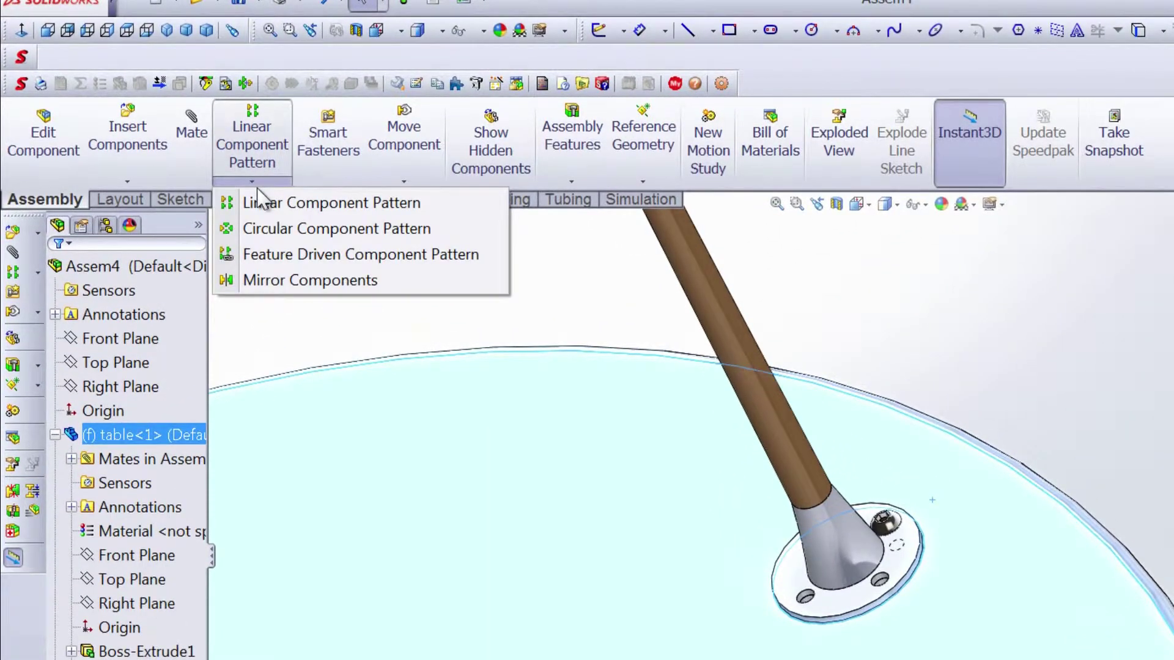
pyautogui.click(267, 254)
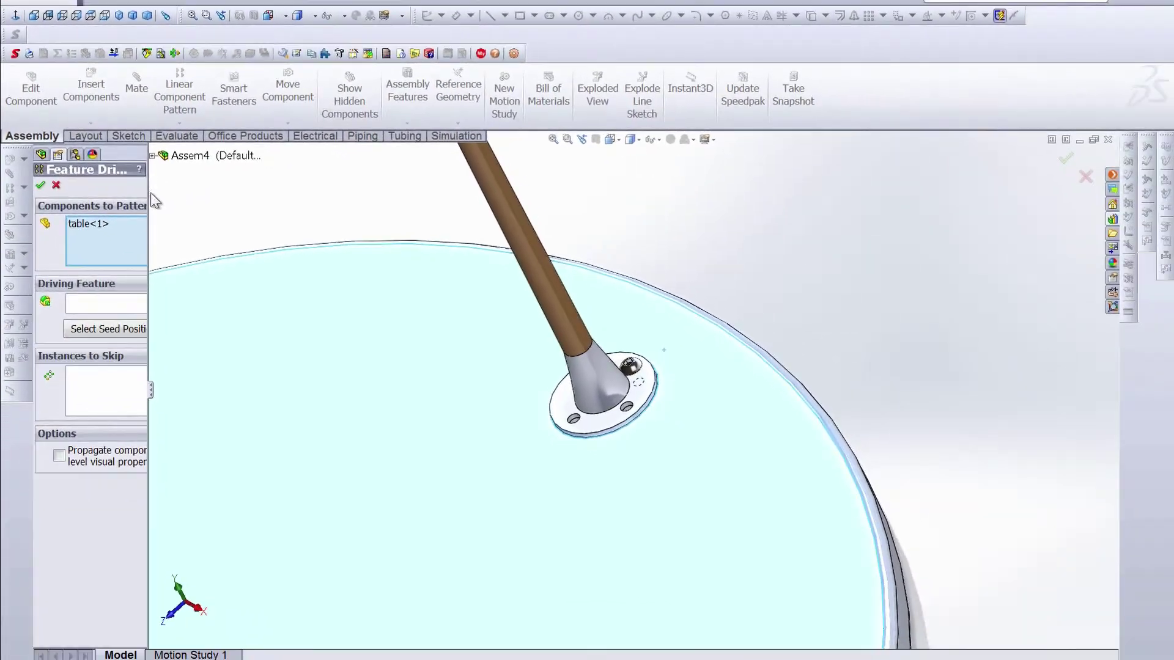
pyautogui.rightClick(145, 329)
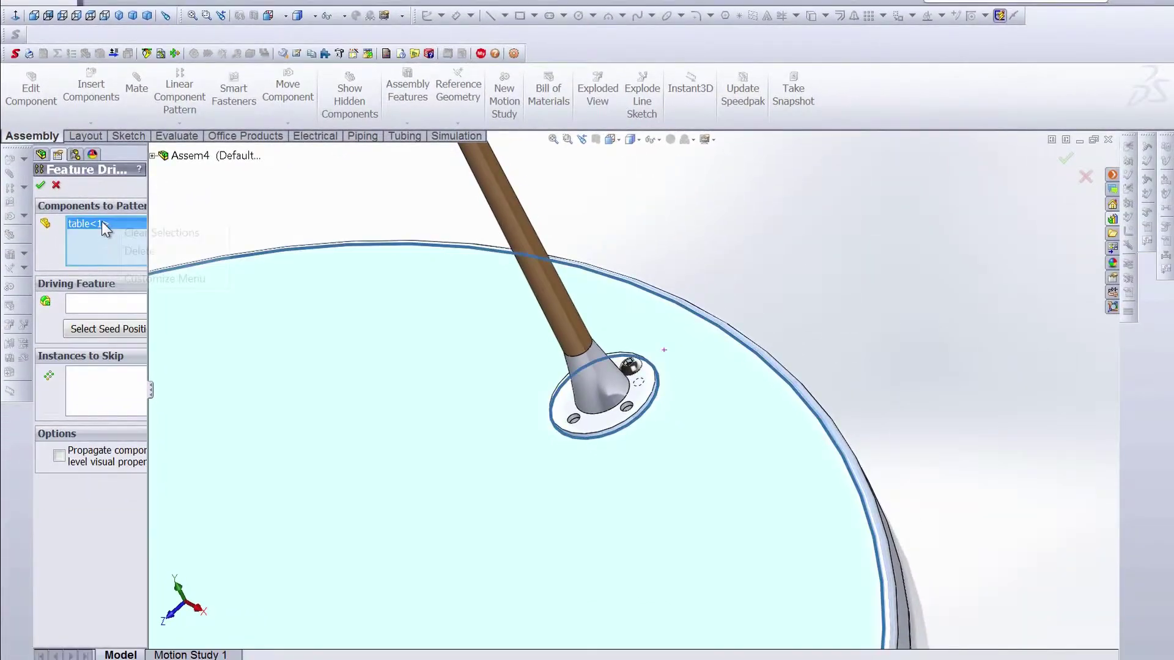
pyautogui.click(138, 251)
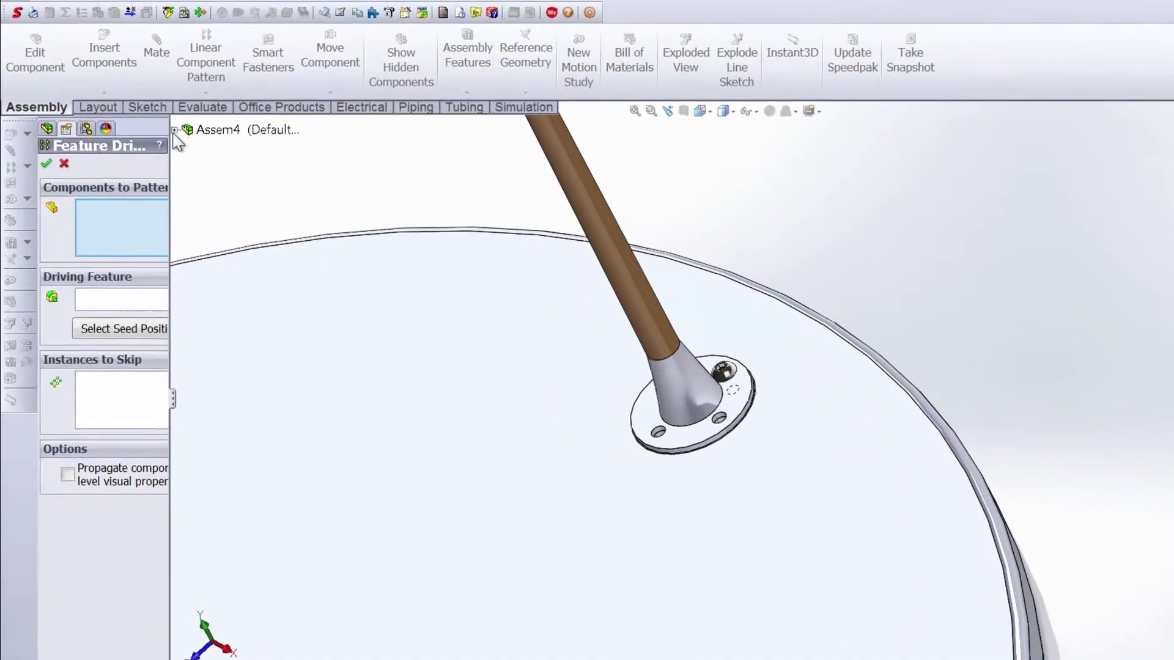
pyautogui.click(174, 130)
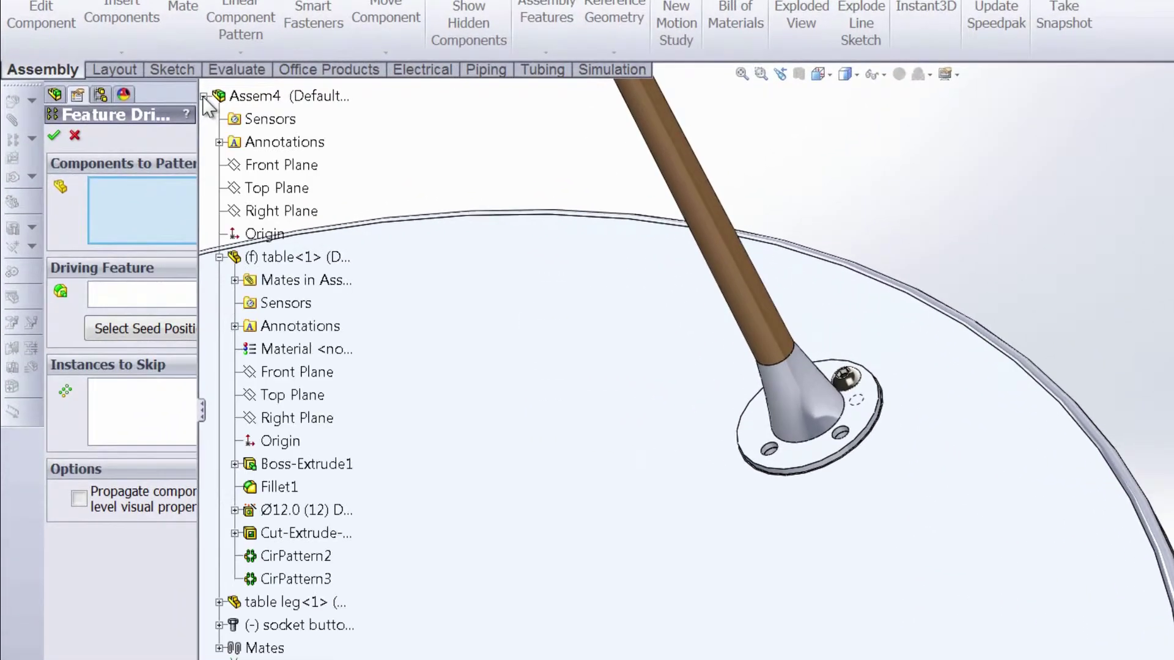
pyautogui.click(284, 624)
pyautogui.click(109, 294)
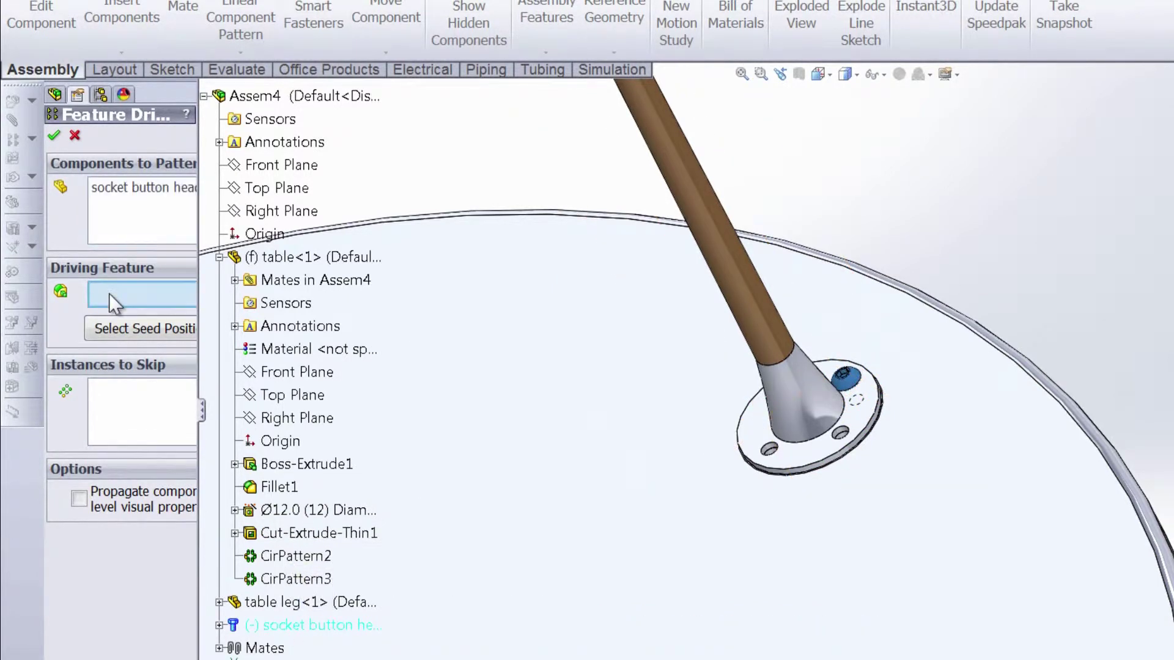
pyautogui.click(282, 556)
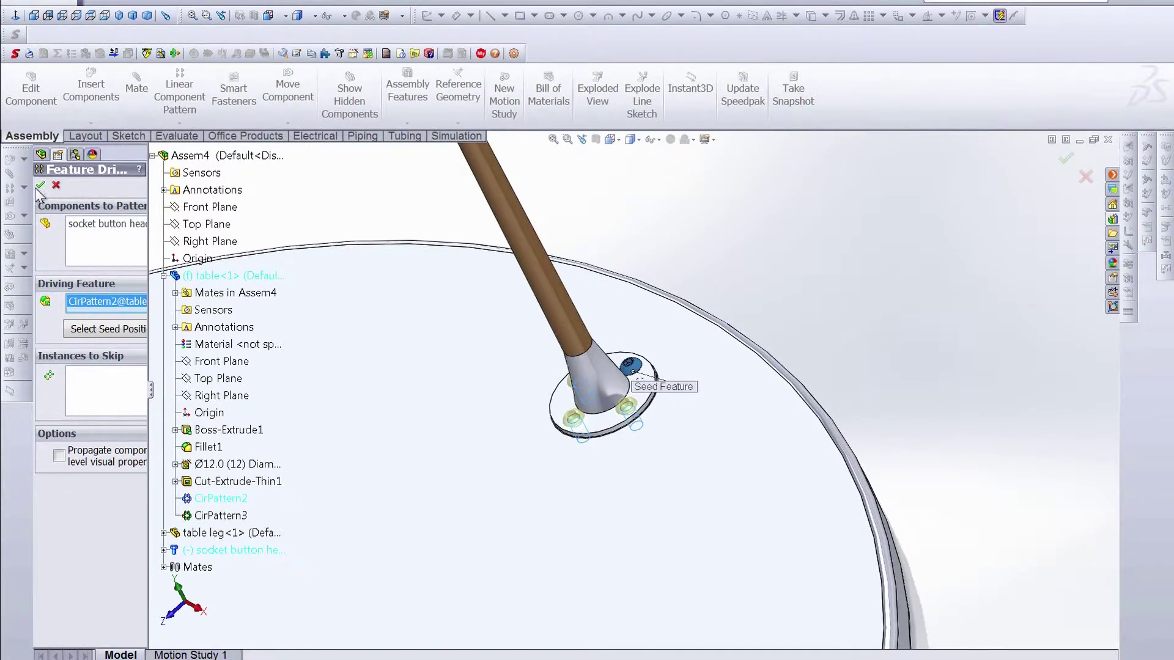
pyautogui.click(40, 186)
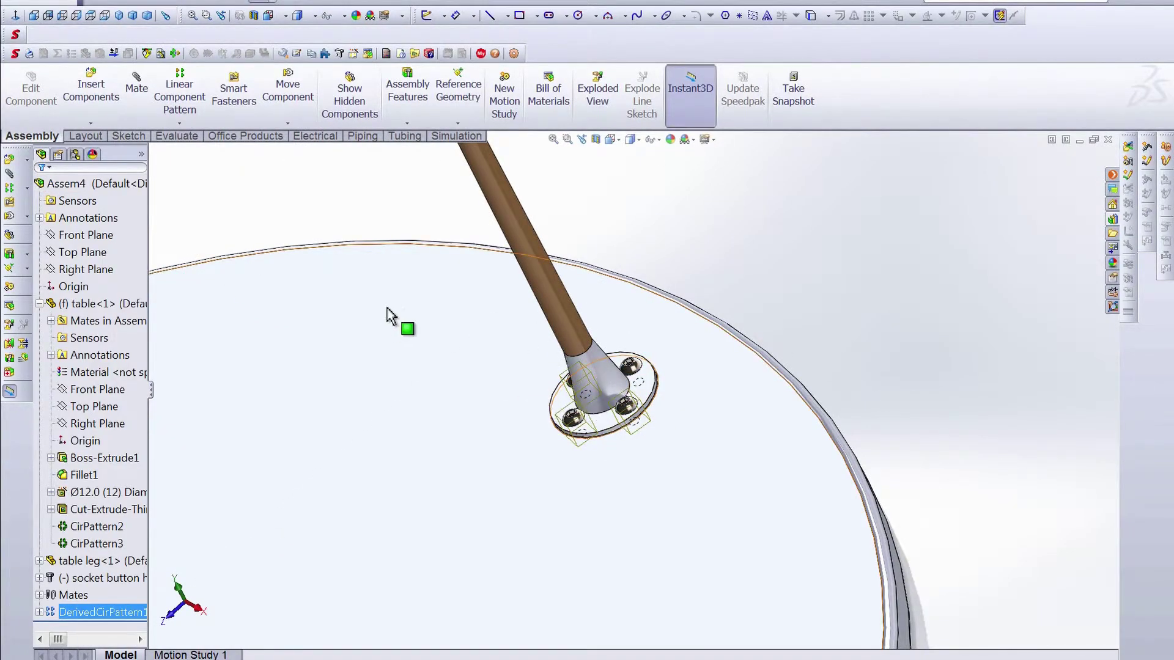
pyautogui.scroll(5, 386, 343)
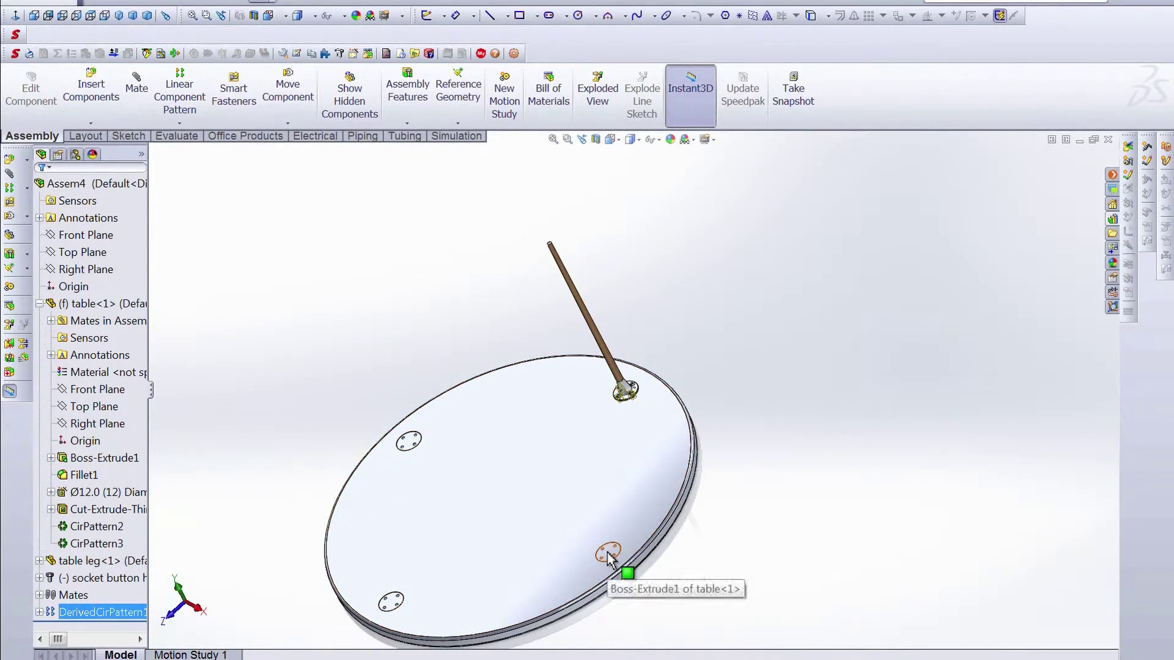
# Set up a second feature-driven pattern of the screw and table leg<1>, driven by CirPattern3.
pyautogui.click(179, 123)
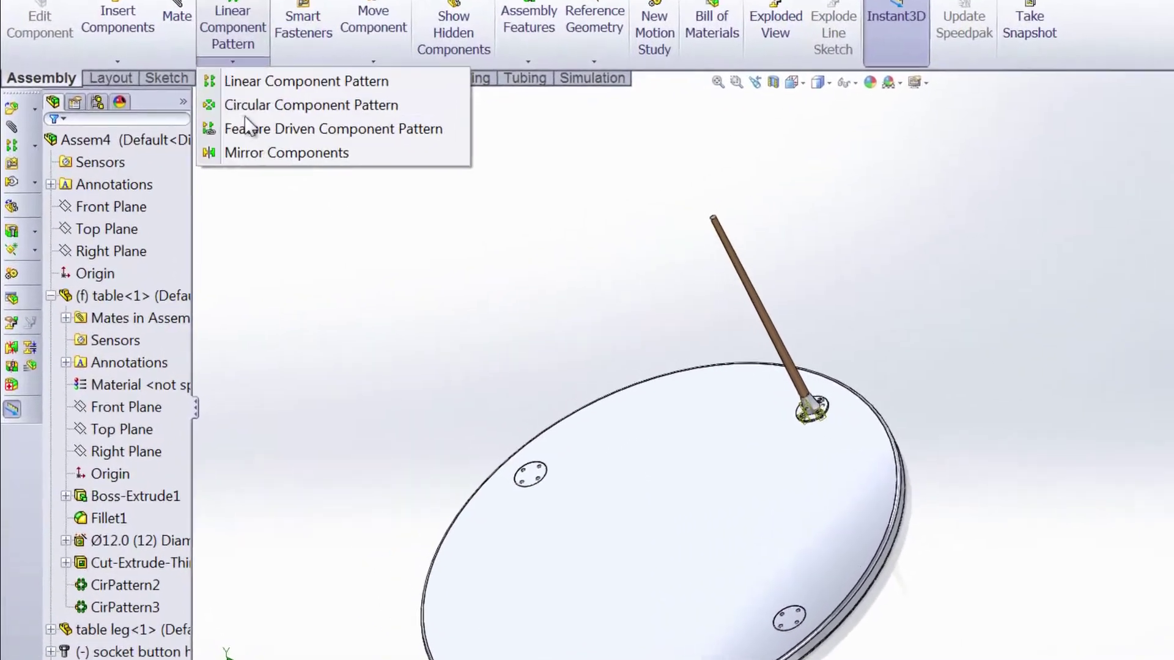
pyautogui.click(248, 127)
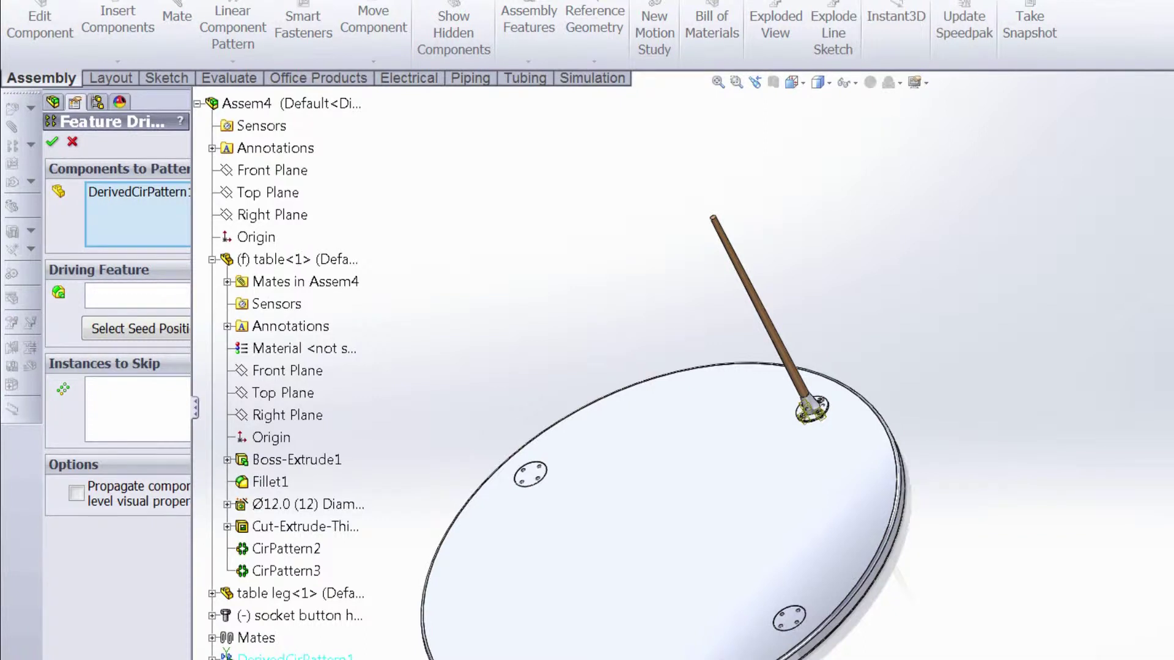
pyautogui.click(273, 617)
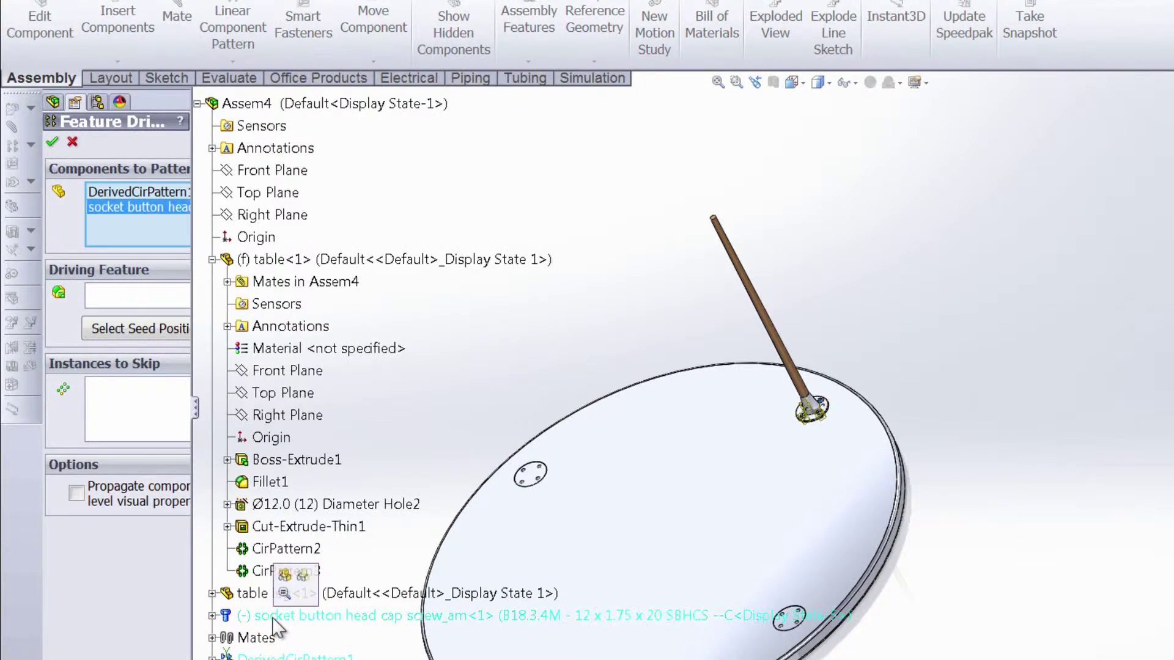
pyautogui.click(257, 595)
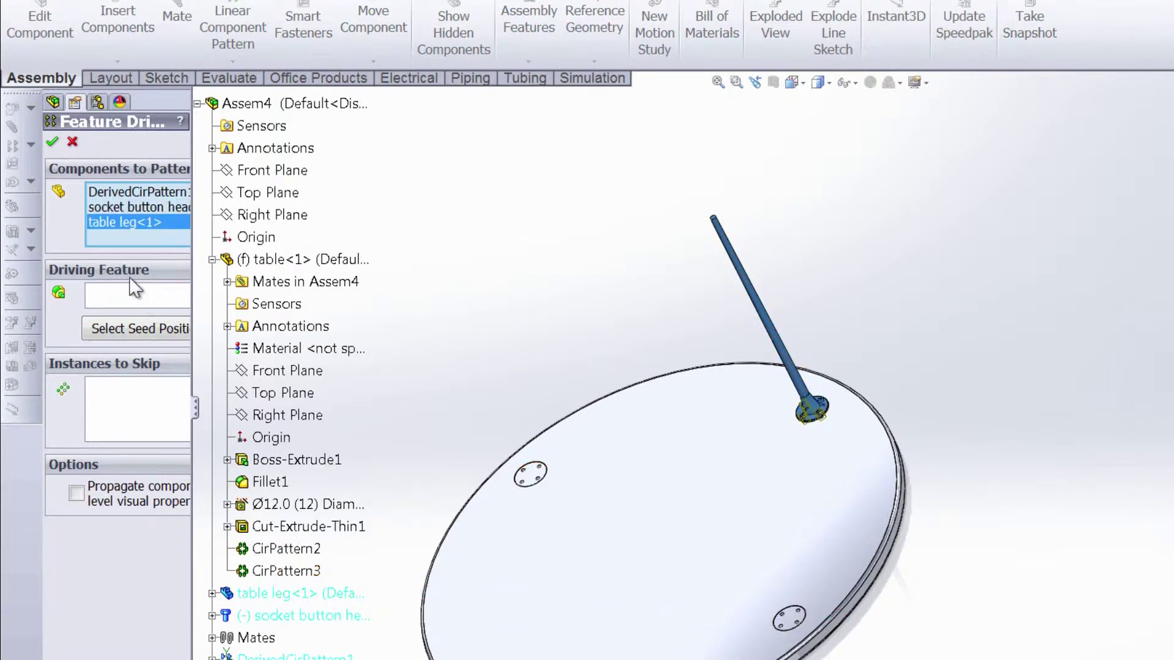
pyautogui.click(129, 306)
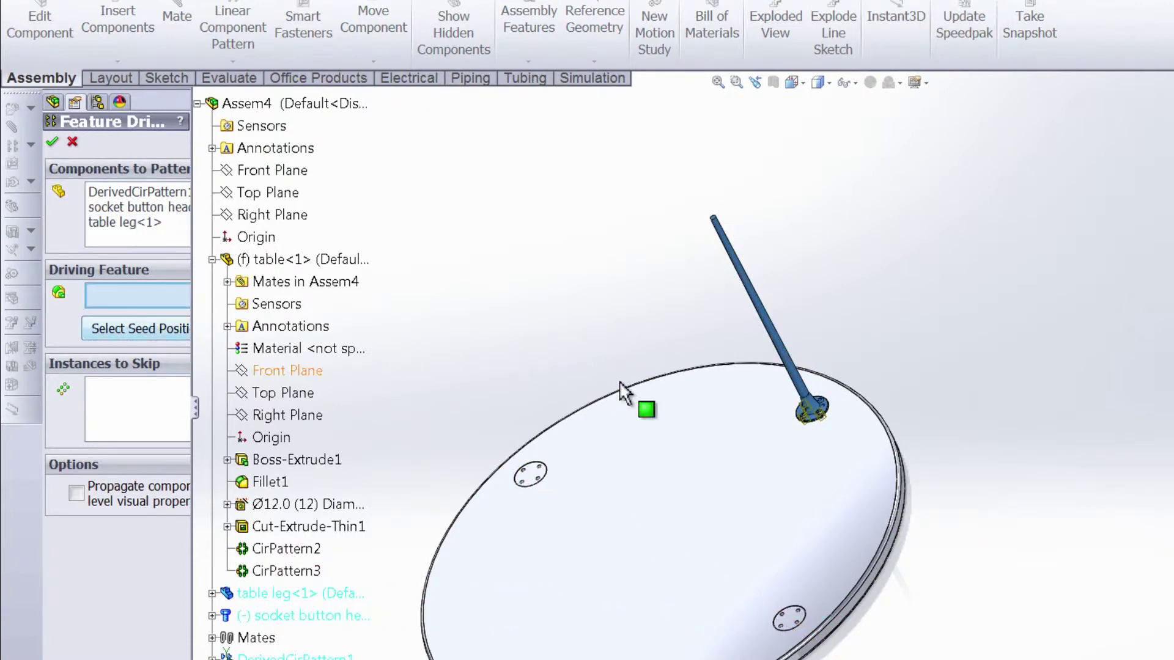
pyautogui.click(282, 571)
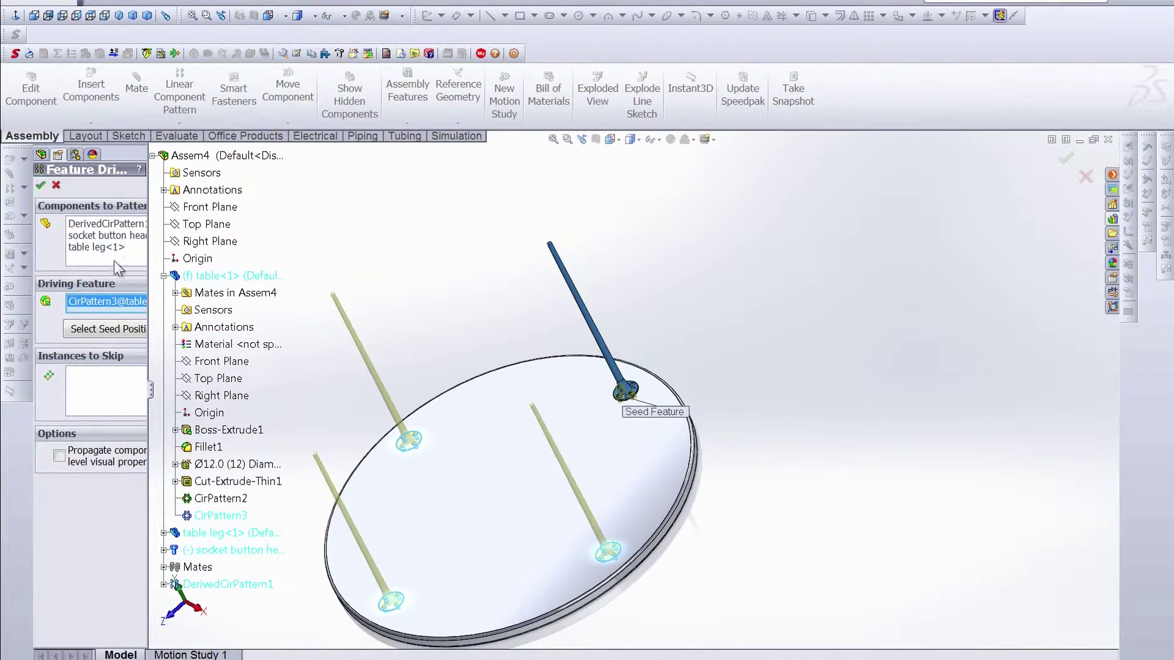
# Confirm the leg-and-screw pattern driven by CirPattern3.
pyautogui.rightClick(495, 585)
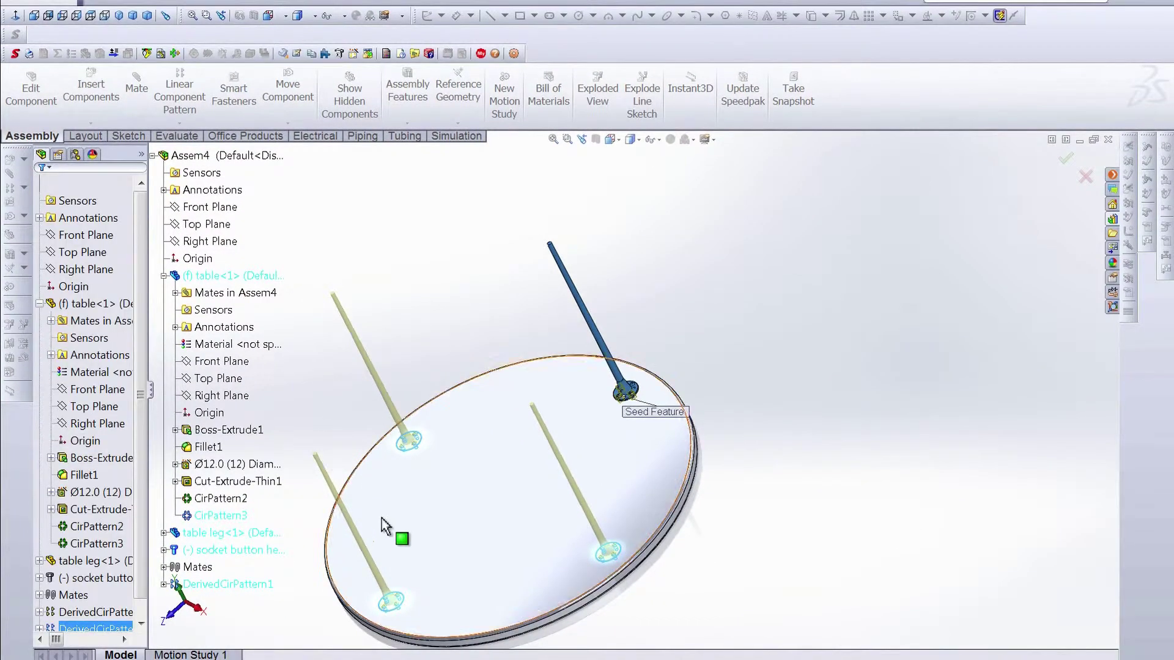
pyautogui.scroll(-10, 384, 526)
pyautogui.scroll(10, 494, 613)
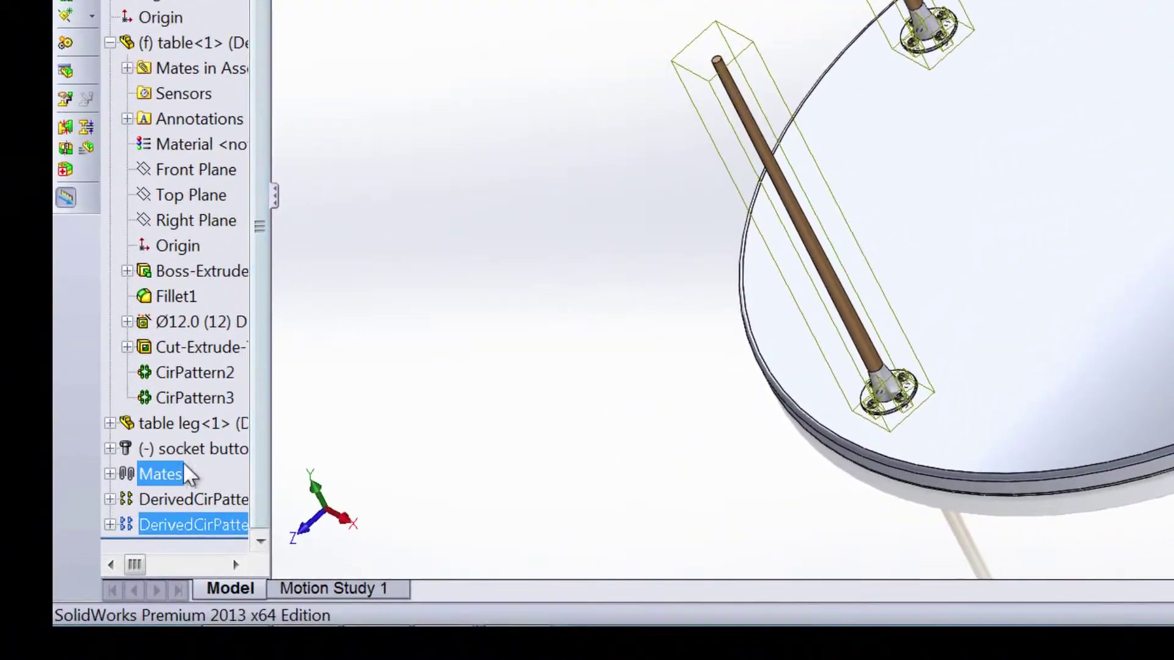
# Inspect the Coincident2 and Concentric2 mates, then expand the second DerivedCirPattern to list legs and screws.
pyautogui.click(110, 475)
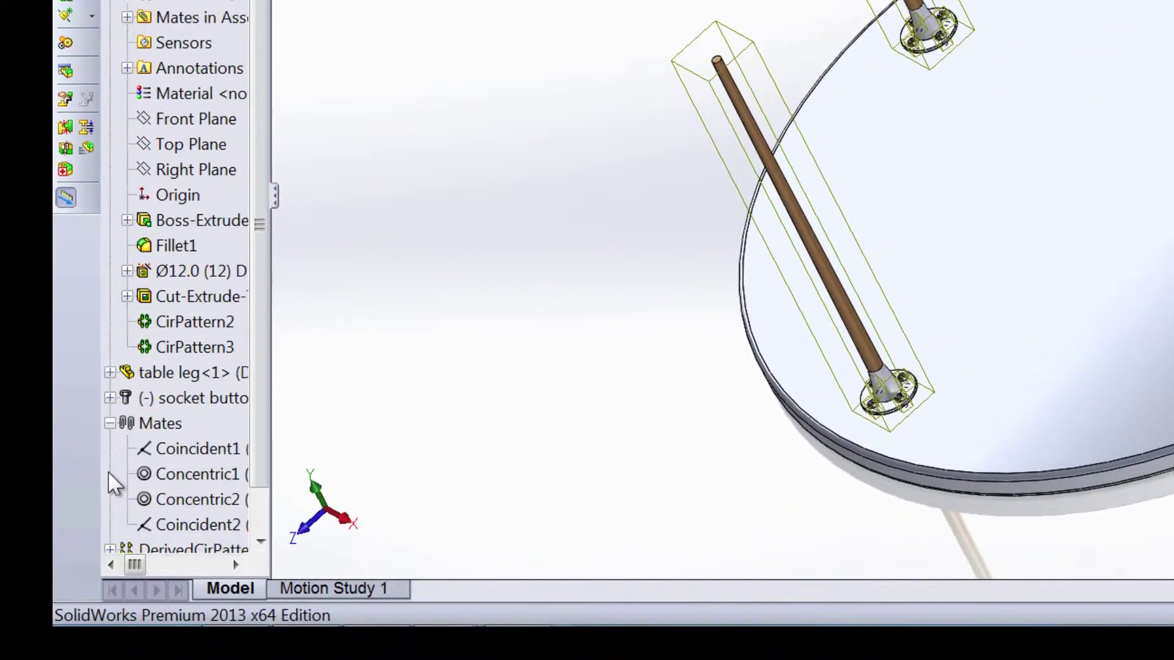
pyautogui.click(191, 525)
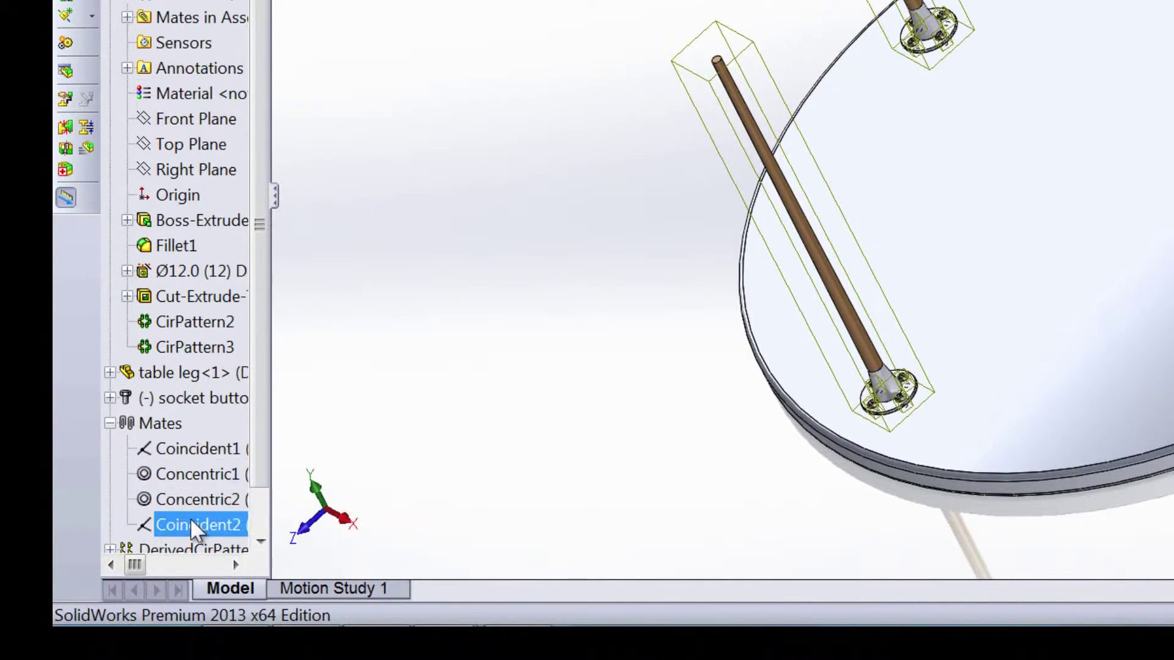
pyautogui.click(232, 500)
pyautogui.scroll(-2, 263, 482)
pyautogui.click(241, 527)
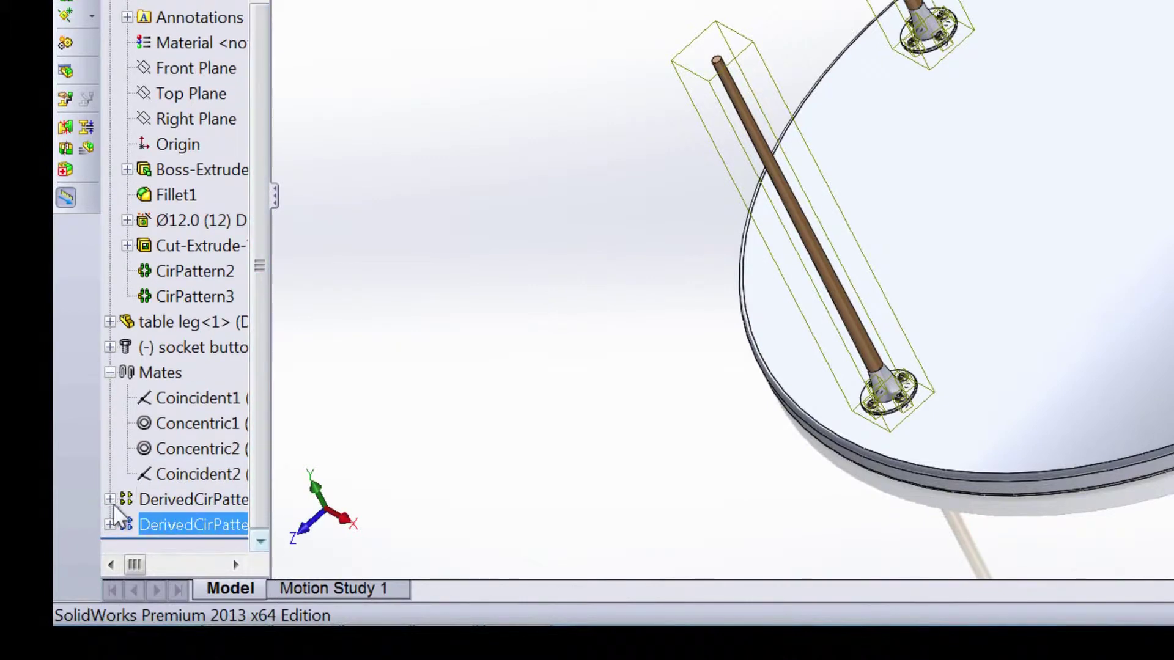
pyautogui.click(110, 525)
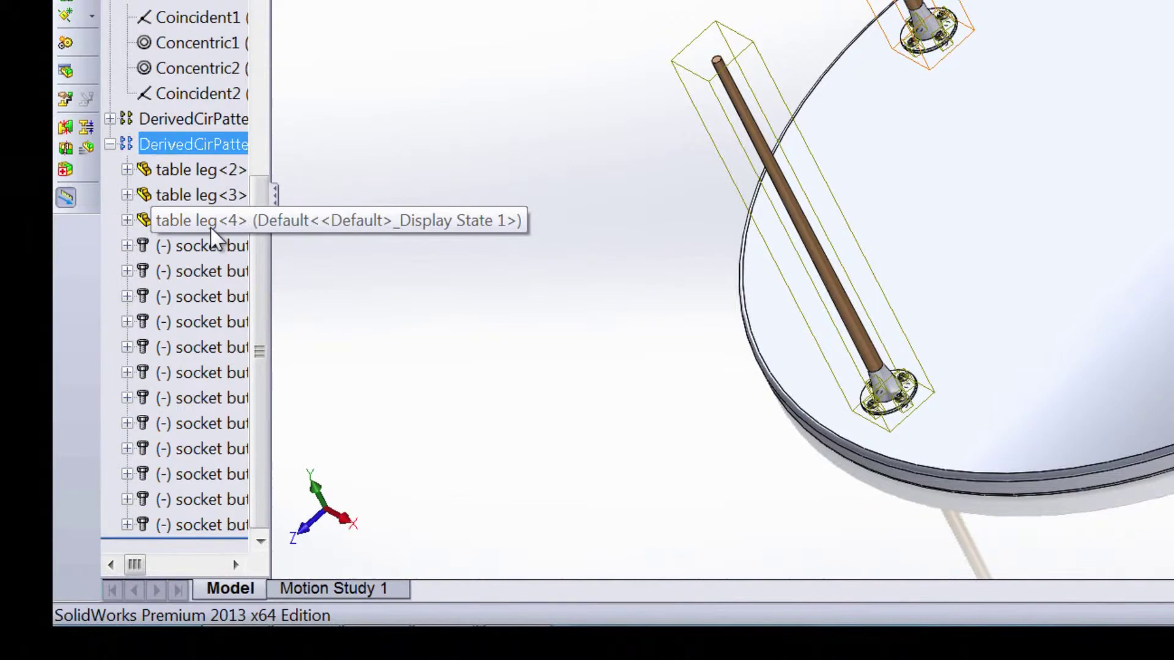
pyautogui.click(211, 246)
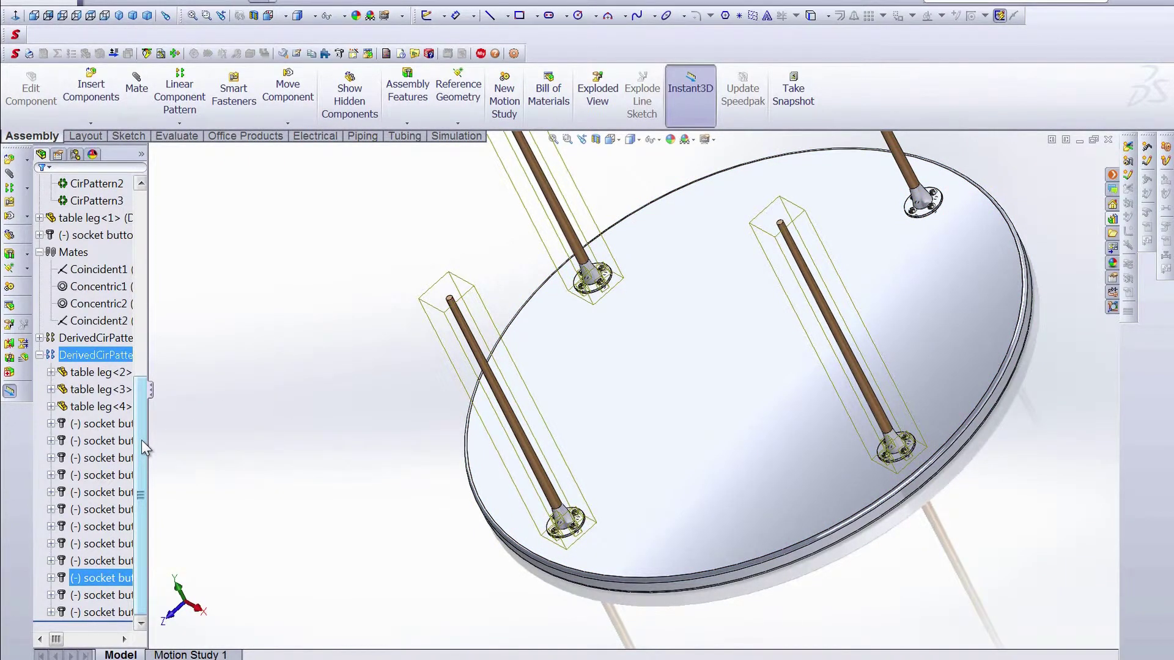
# Open the table's CirPattern3 hole pattern with Edit Feature.
pyautogui.moveTo(141, 446); pyautogui.dragTo(141, 289)
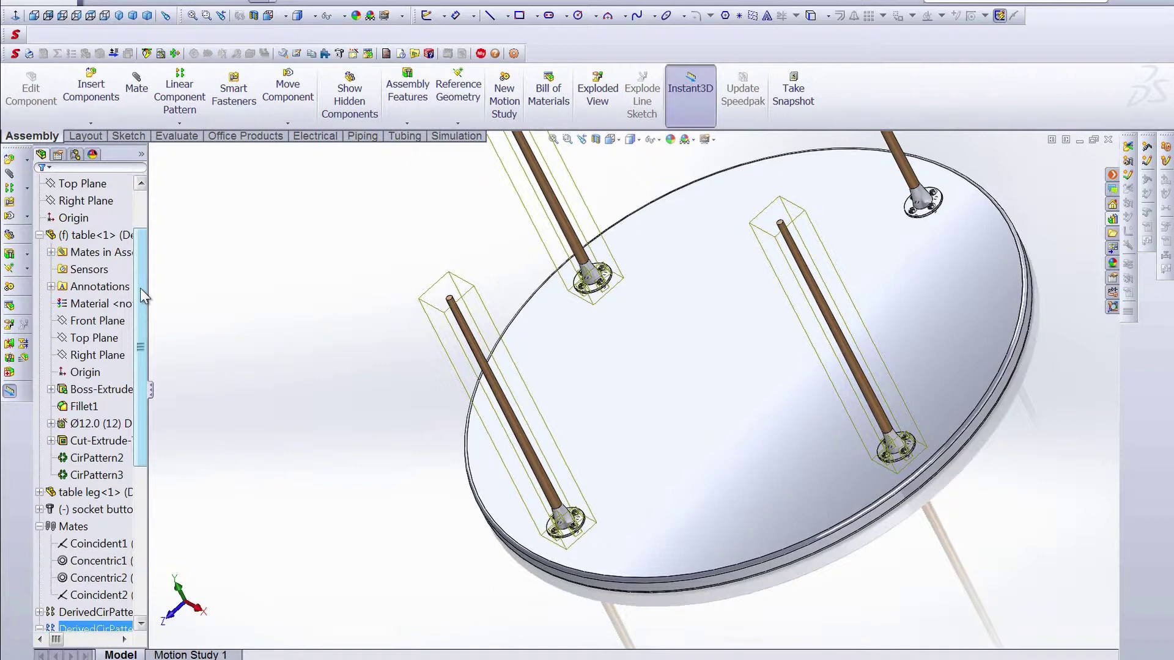
pyautogui.click(78, 476)
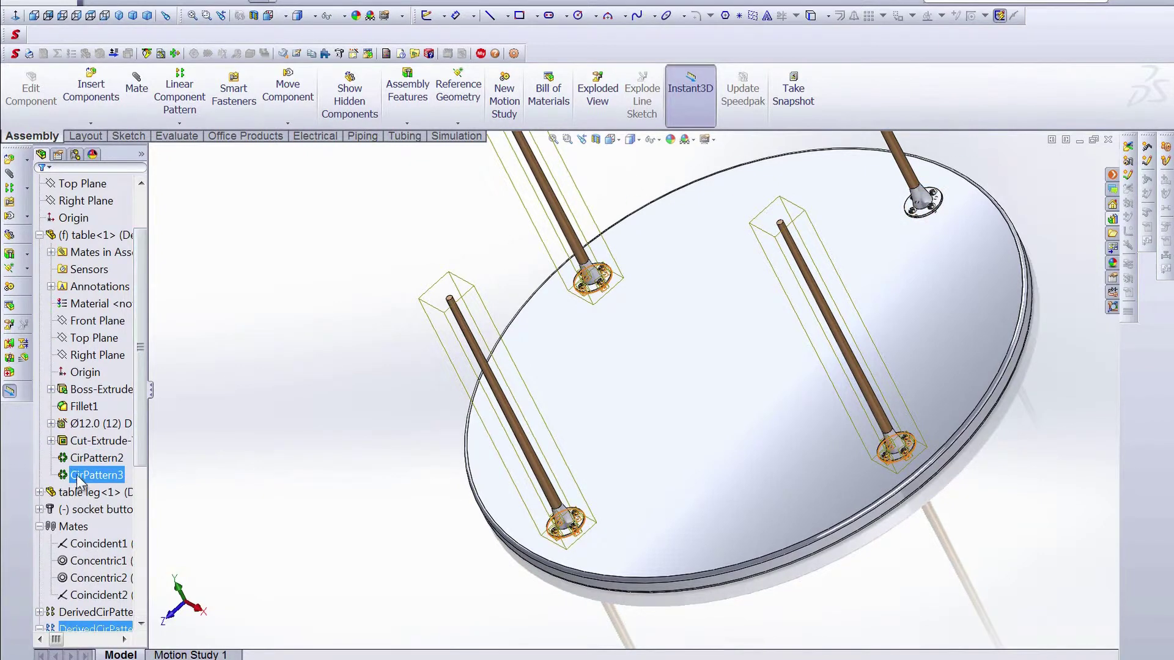
pyautogui.rightClick(77, 476)
pyautogui.click(85, 418)
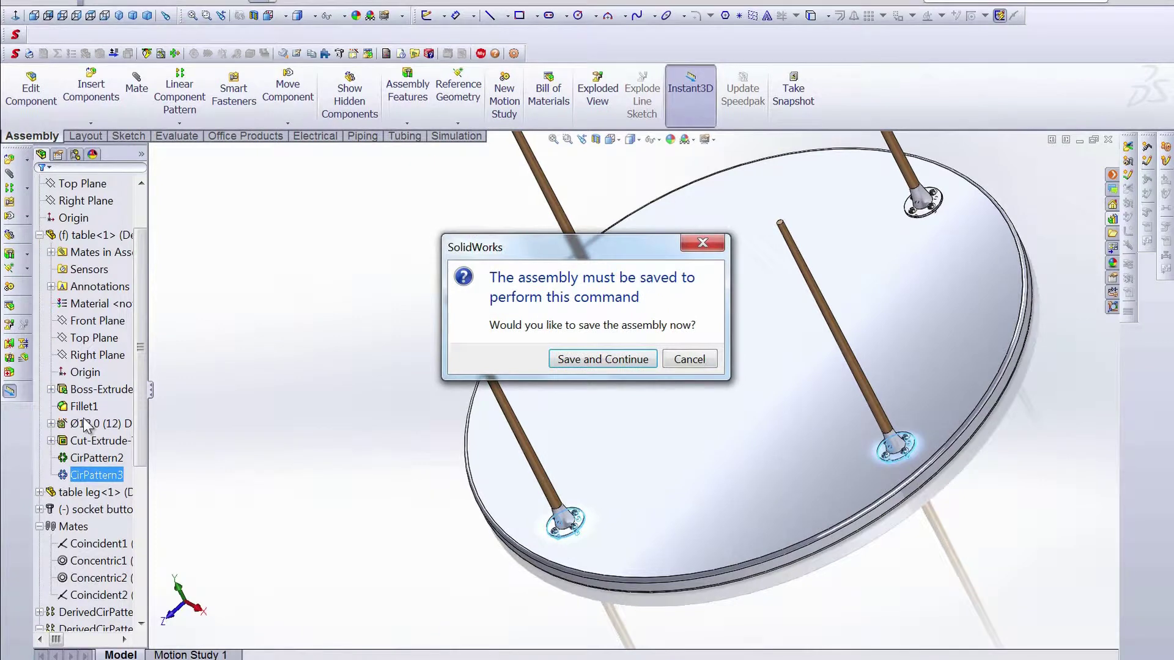
# Save the assembly as 'table assembly' along with all modified components.
pyautogui.click(573, 359)
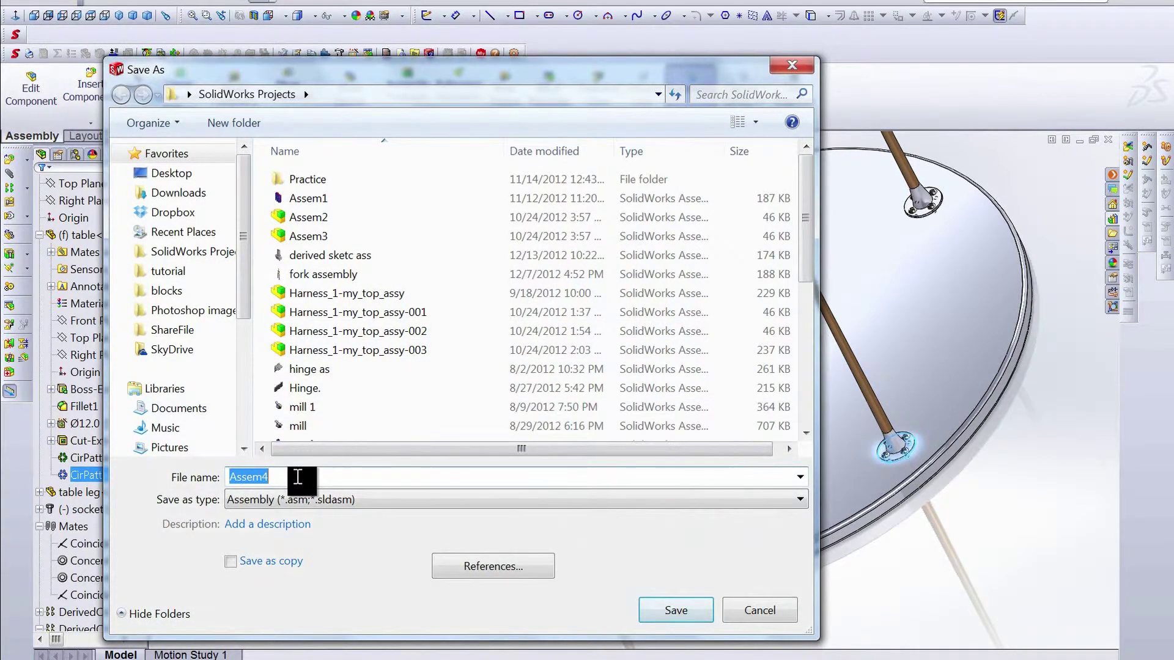
pyautogui.write('table')
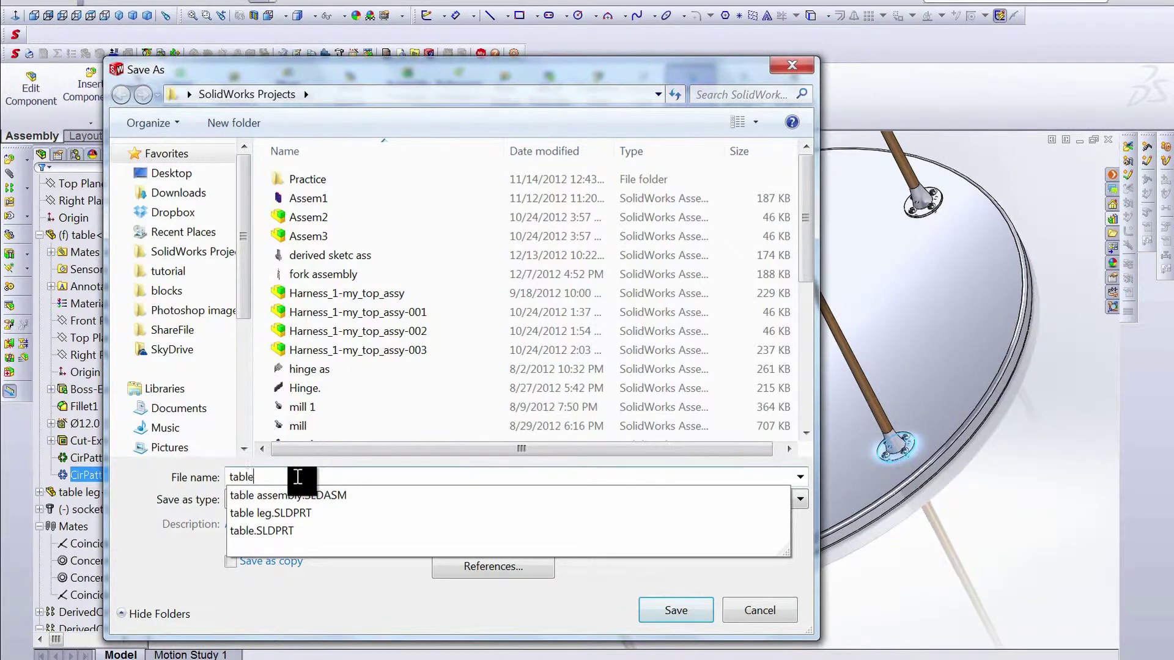
pyautogui.write(' assem')
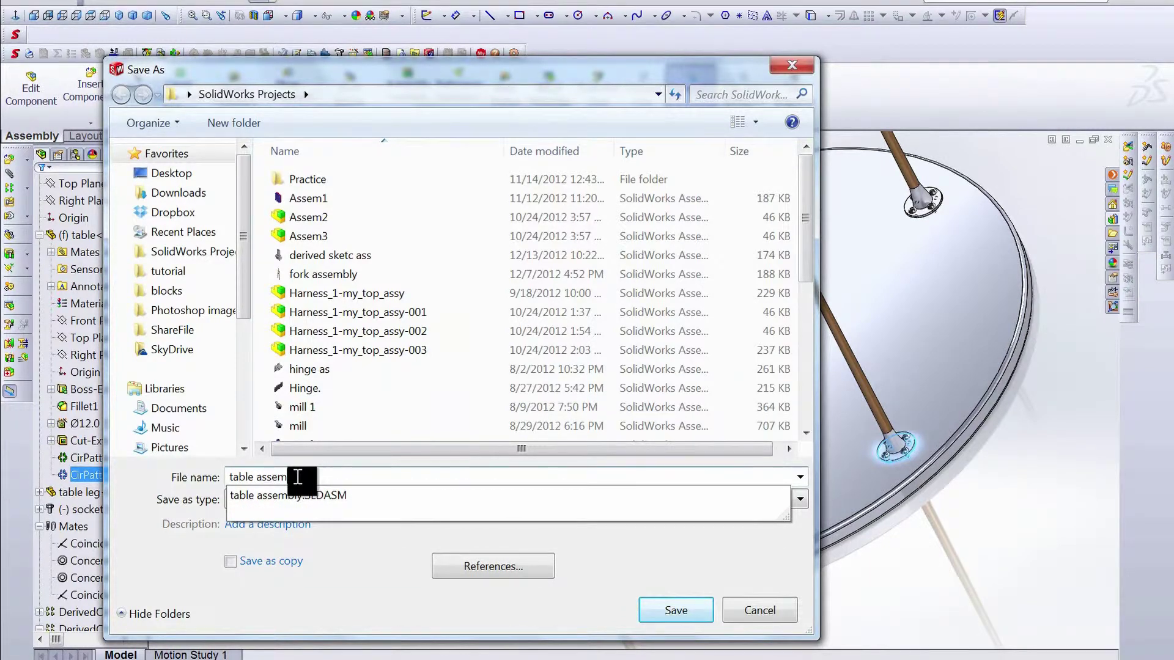
pyautogui.press('Return')
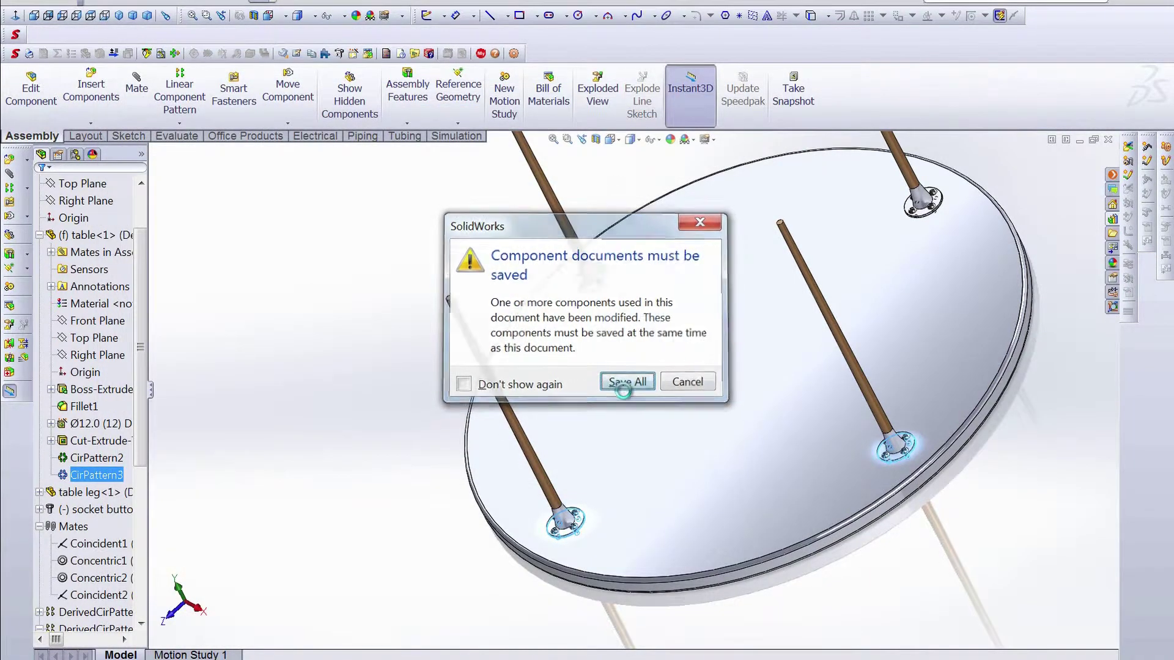
pyautogui.click(621, 387)
# Change CirPattern3's Number of Instances from 4 to 6 and accept the hole pattern.
pyautogui.doubleClick(71, 276)
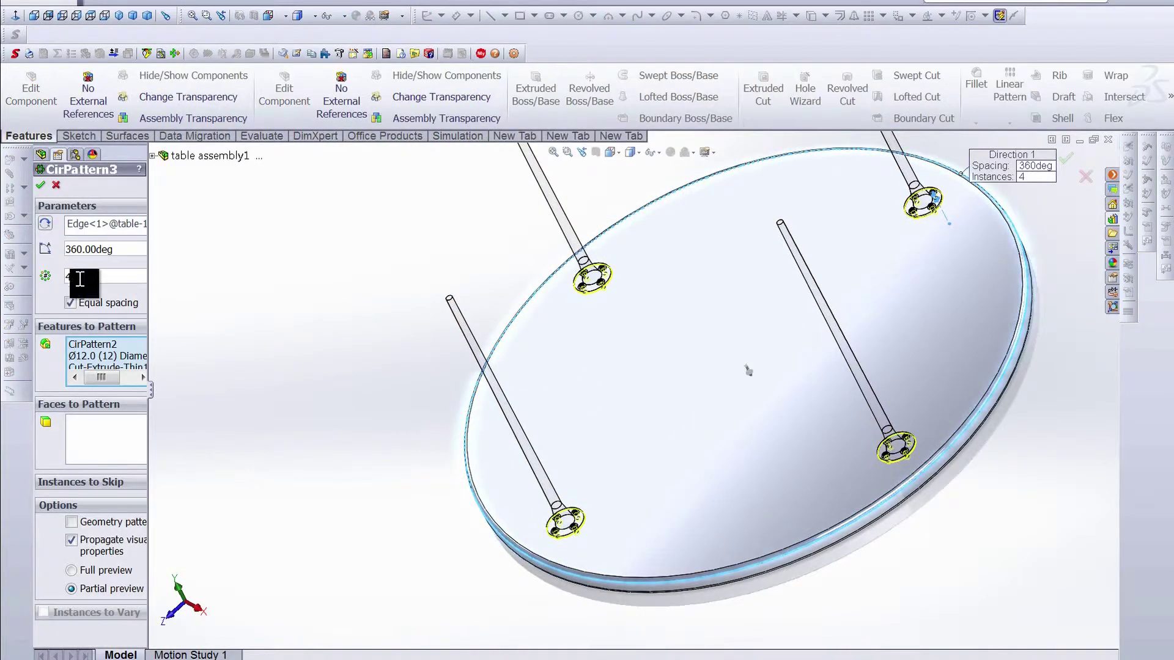
pyautogui.write('6')
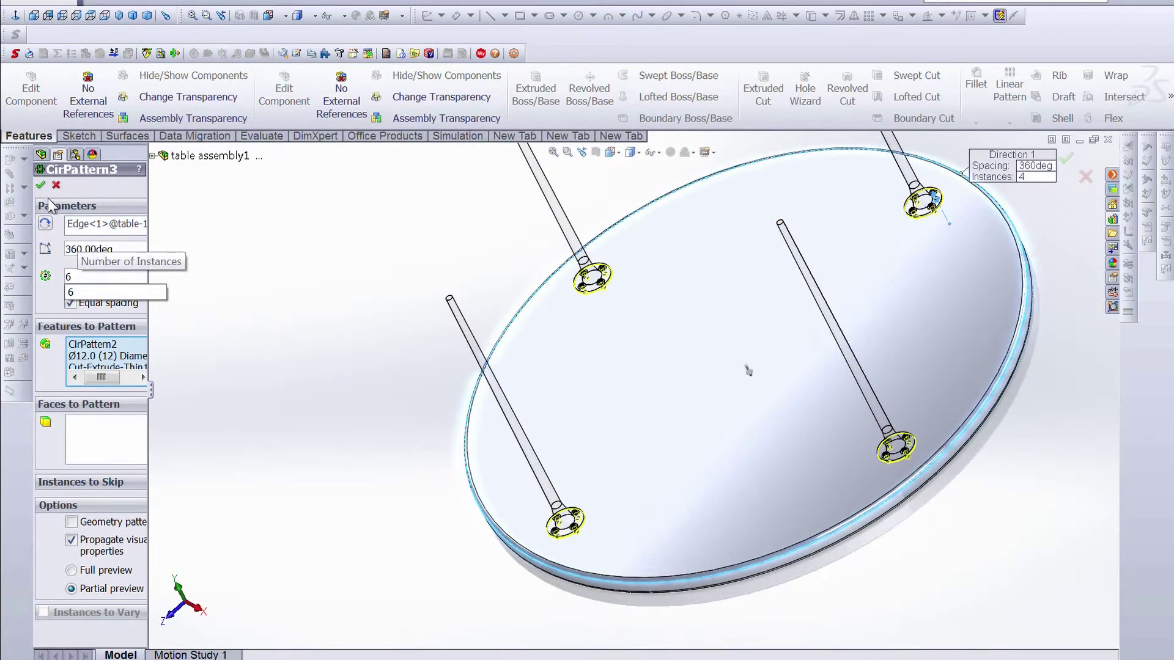
pyautogui.press('Return')
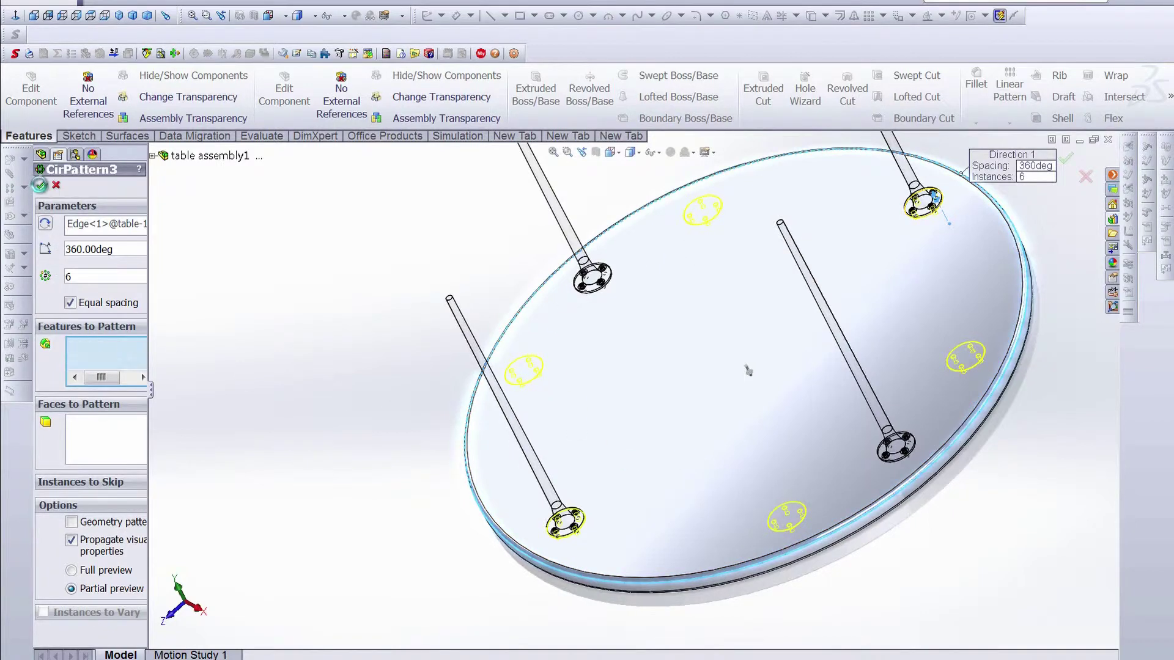
pyautogui.click(40, 185)
pyautogui.click(98, 372)
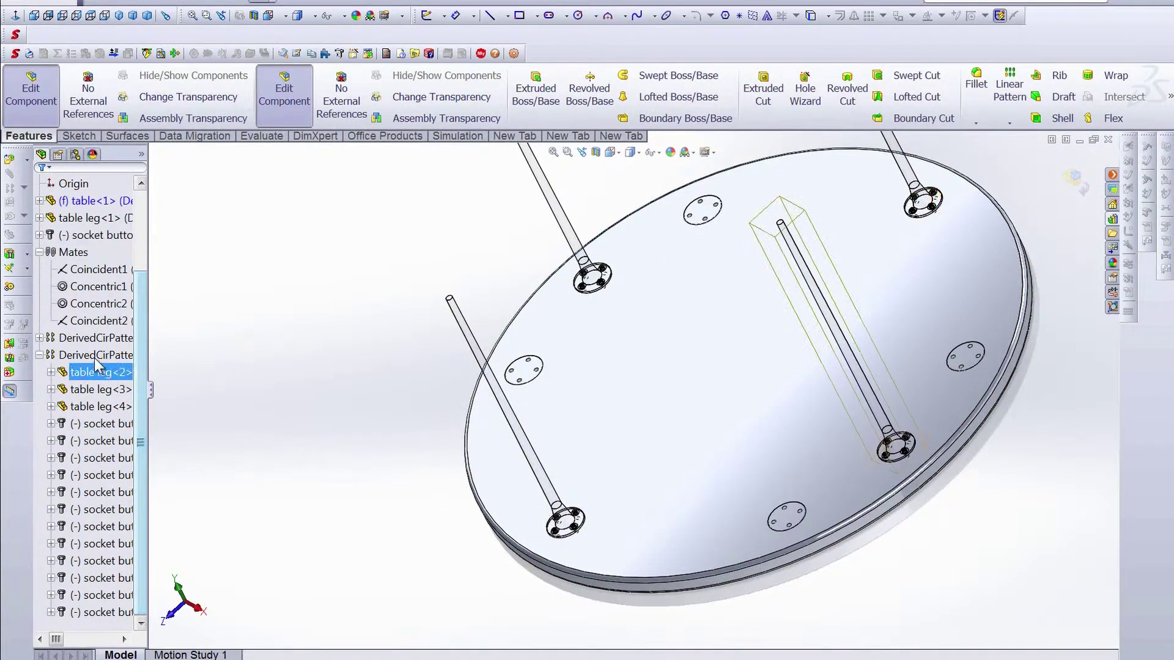
pyautogui.rightClick(92, 355)
# Return to the assembly and rebuild the DerivedCirPattern so table legs <5> and <6> get screws.
pyautogui.click(27, 98)
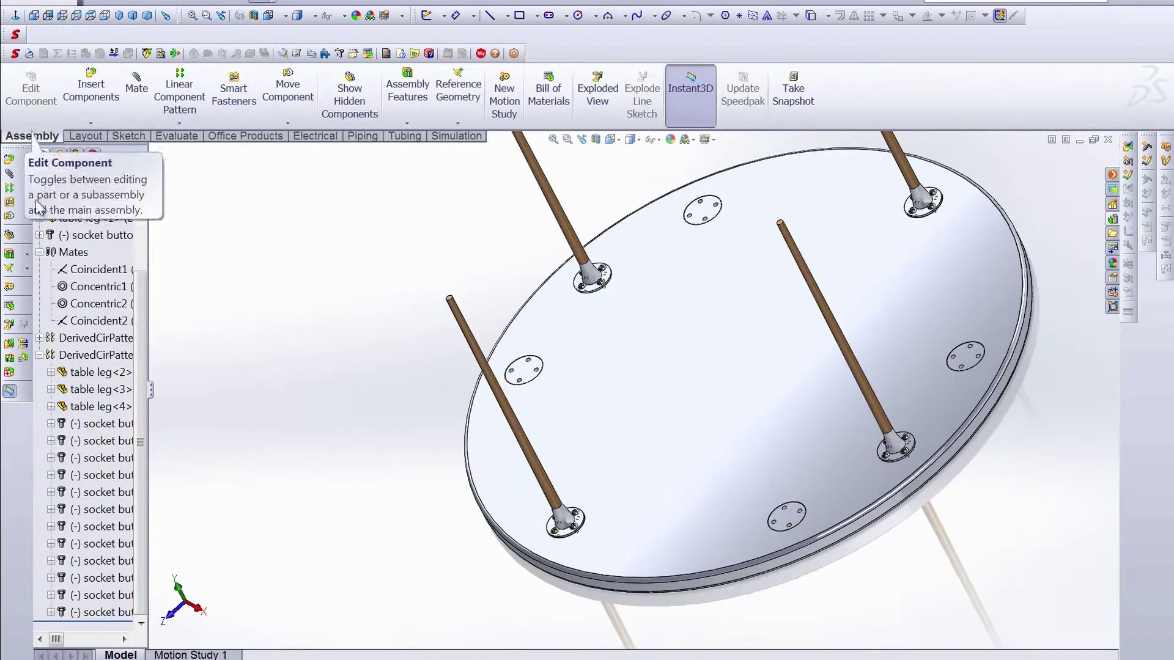
pyautogui.rightClick(92, 354)
pyautogui.click(93, 324)
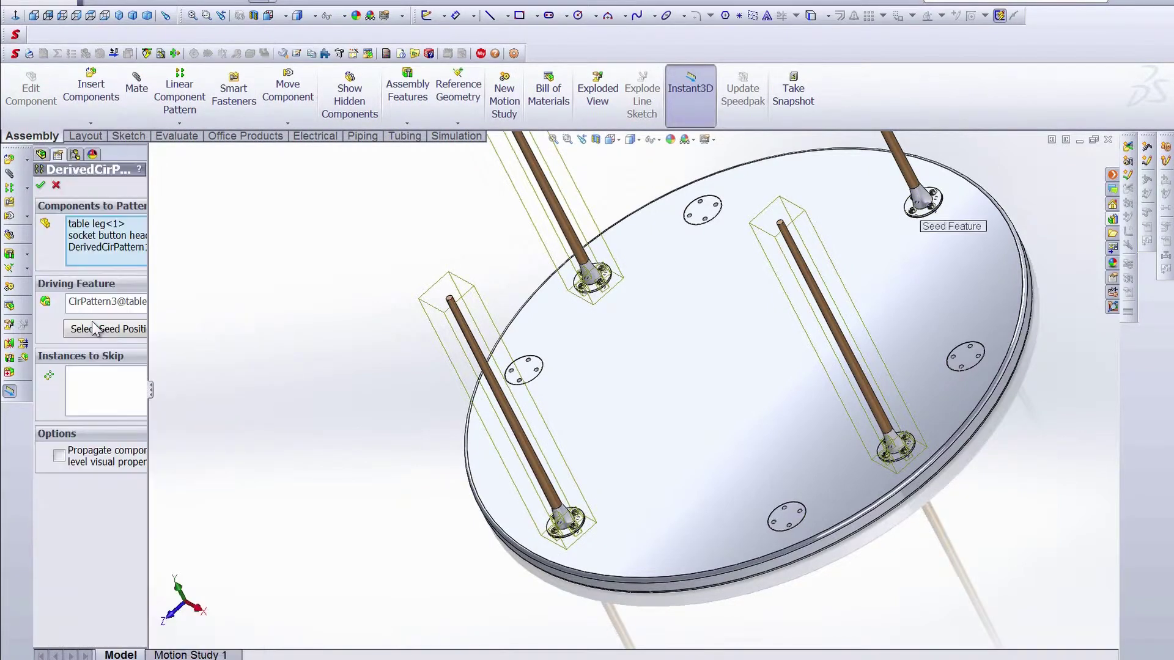
pyautogui.click(41, 186)
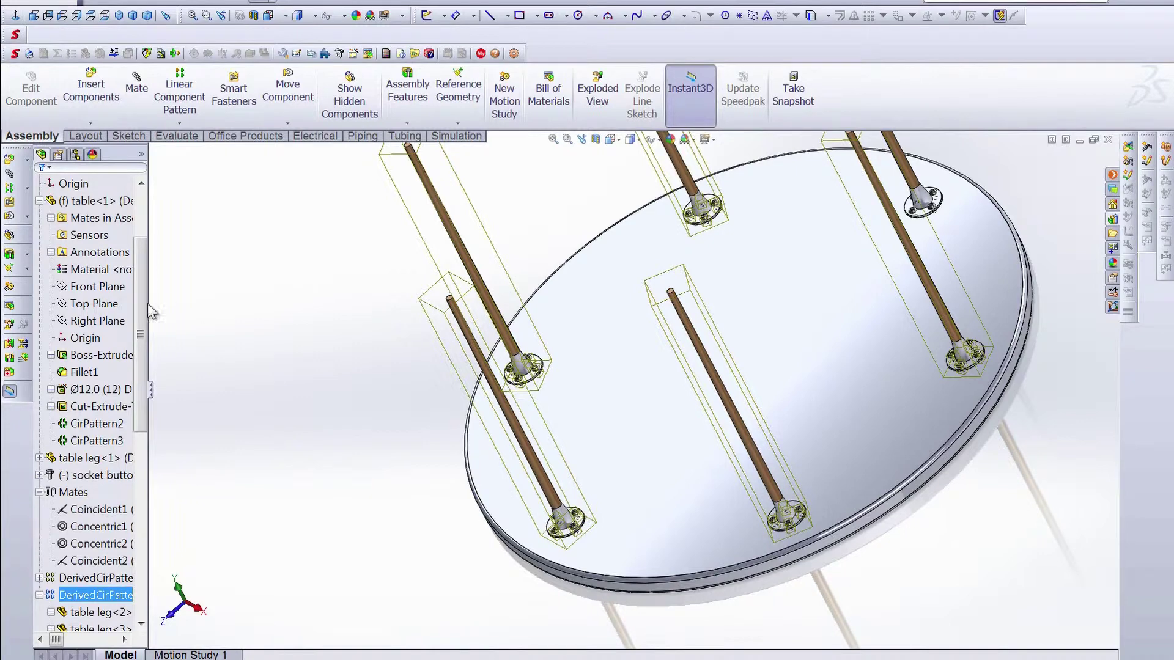
pyautogui.scroll(-8, 92, 398)
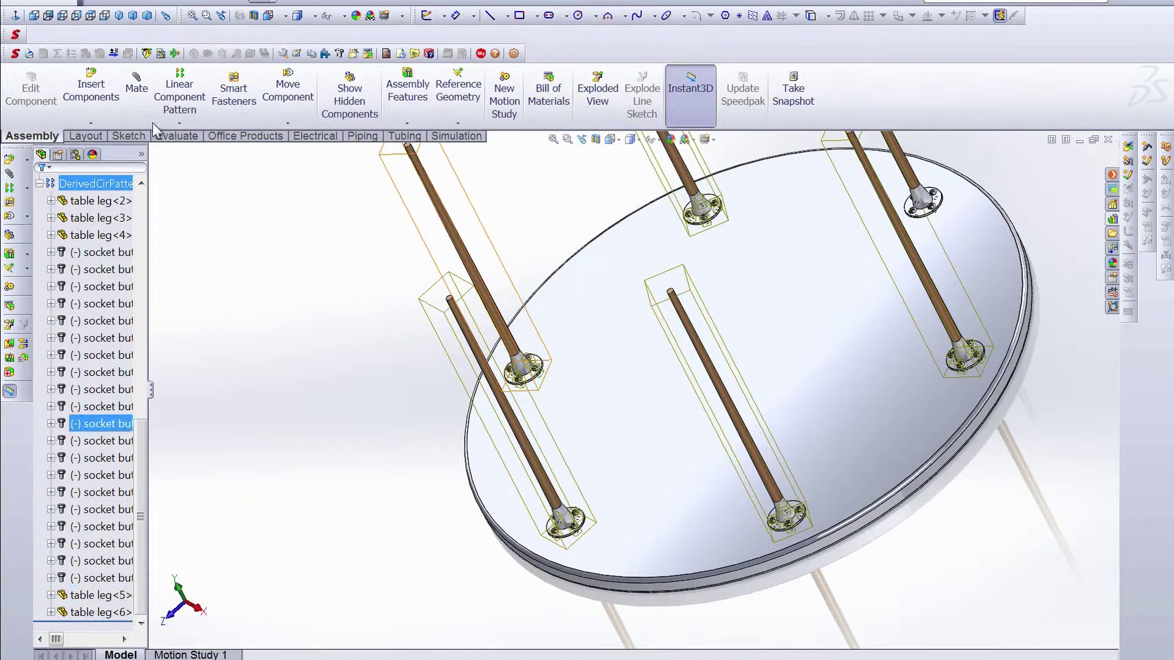
pyautogui.click(180, 124)
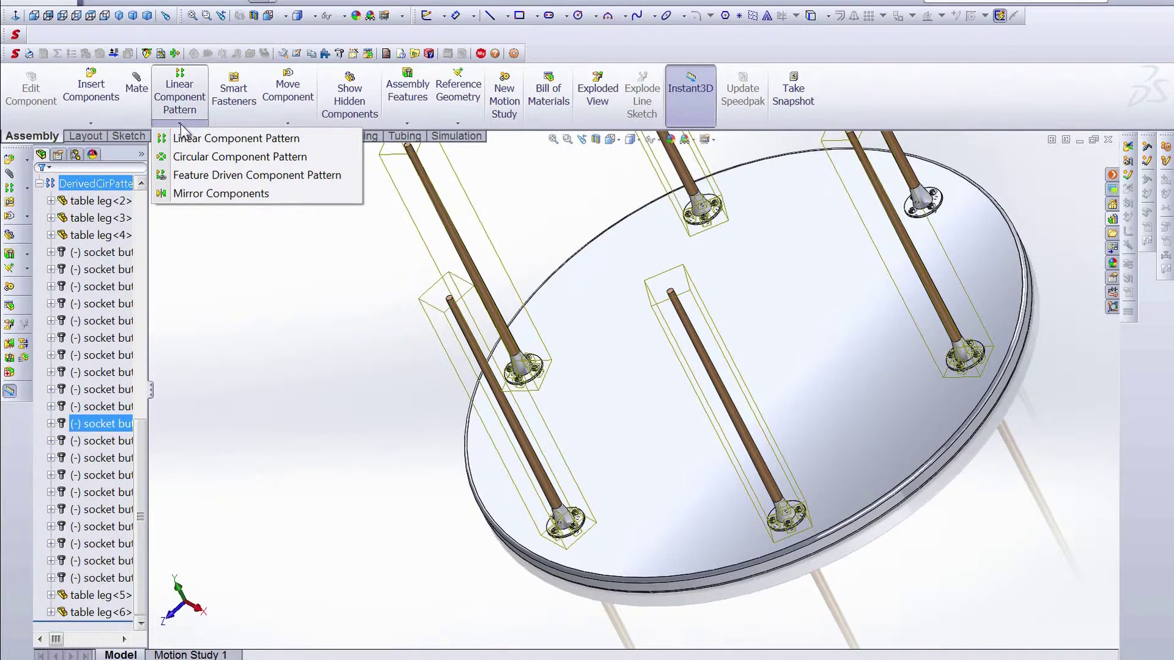
pyautogui.click(296, 306)
pyautogui.hotkey('ctrl', '6')
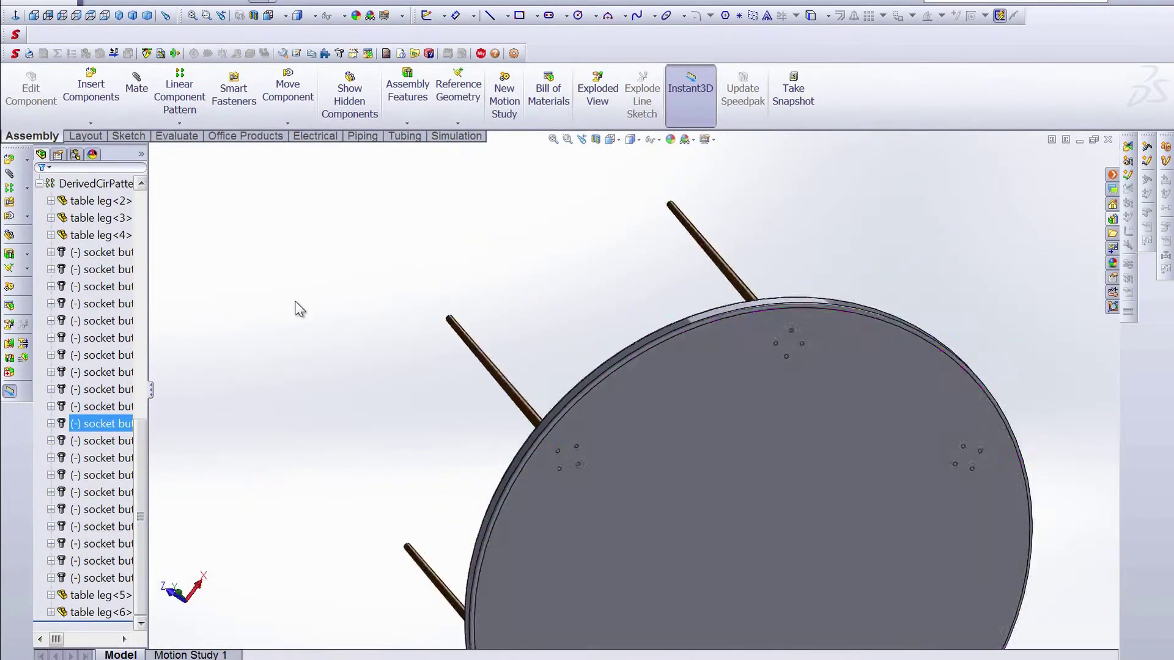